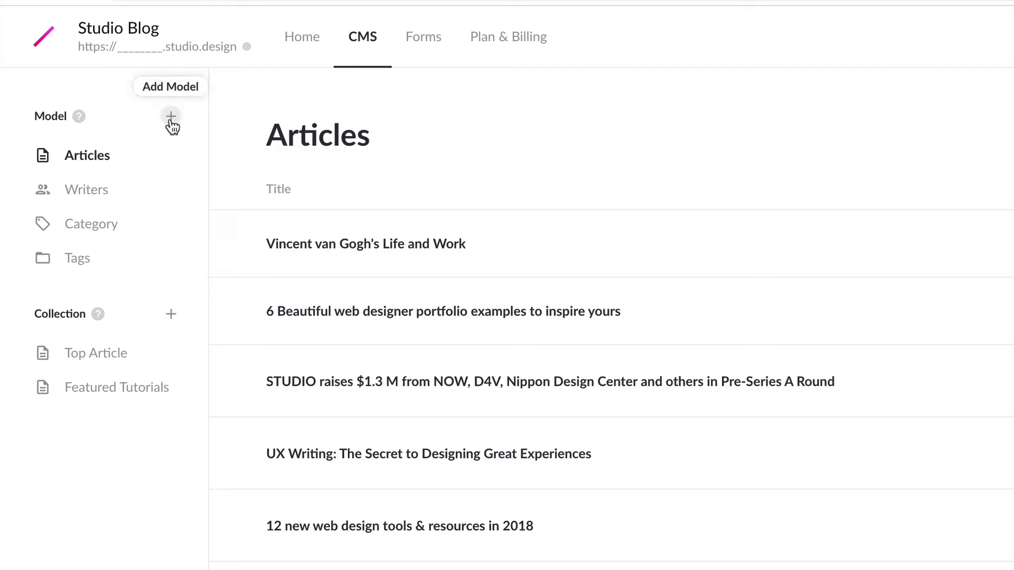
Step: Create a new Post Type model named My Portfolio in the CMS
left_click(170, 116)
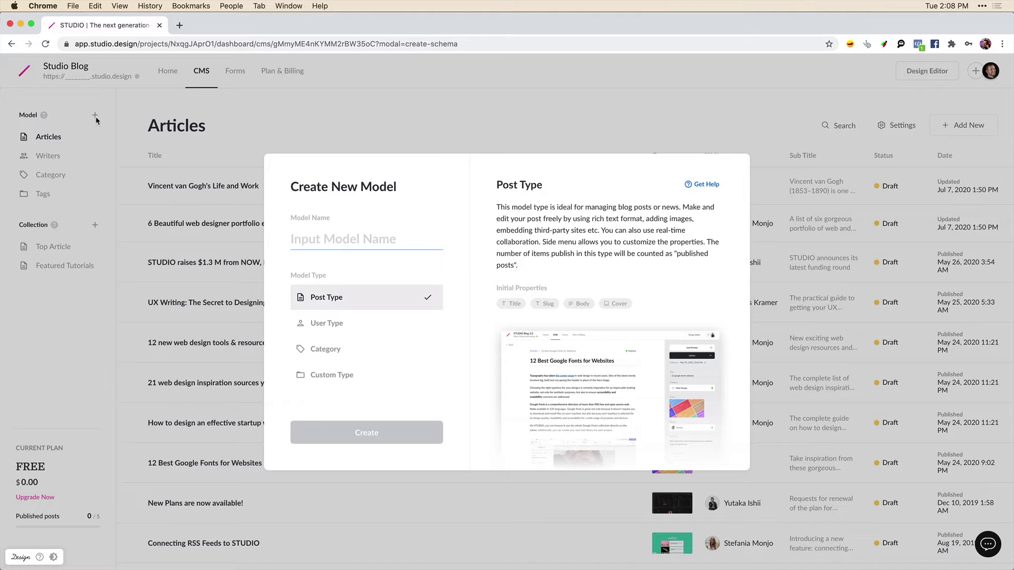
left_click(331, 244)
type("My Portfo")
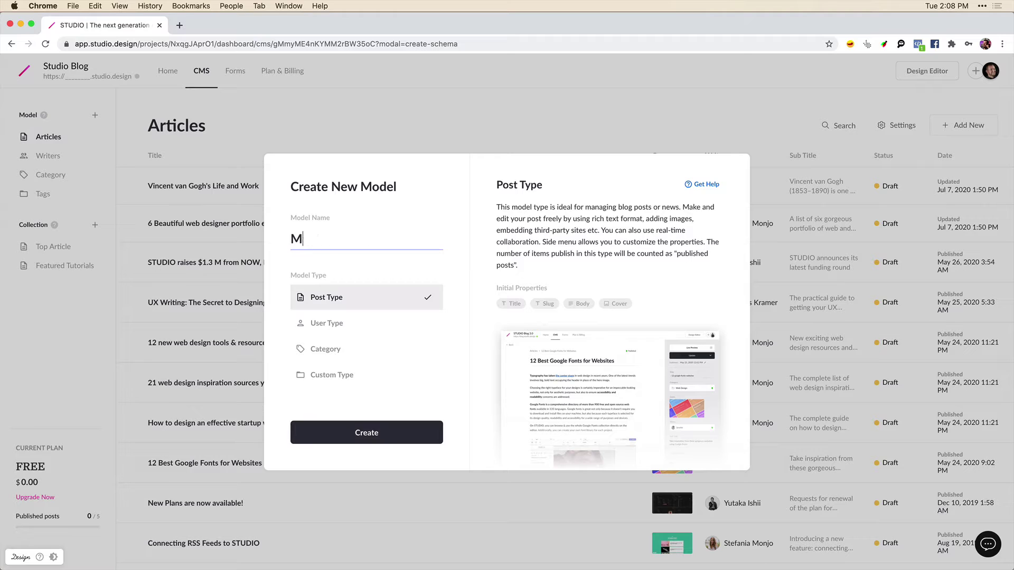
type("lio")
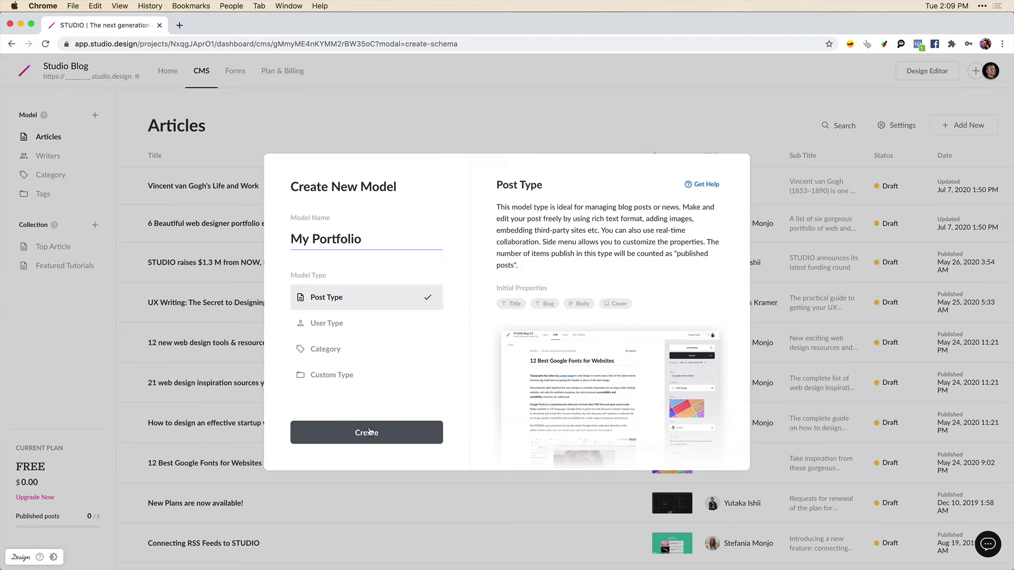
left_click(369, 432)
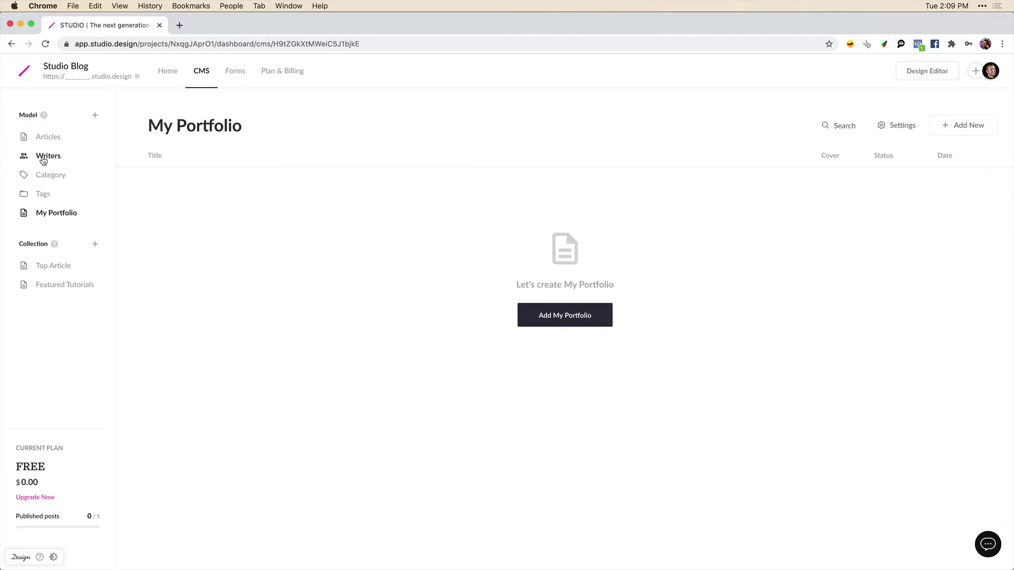
Step: Create a User Type model named Team Members
left_click(95, 115)
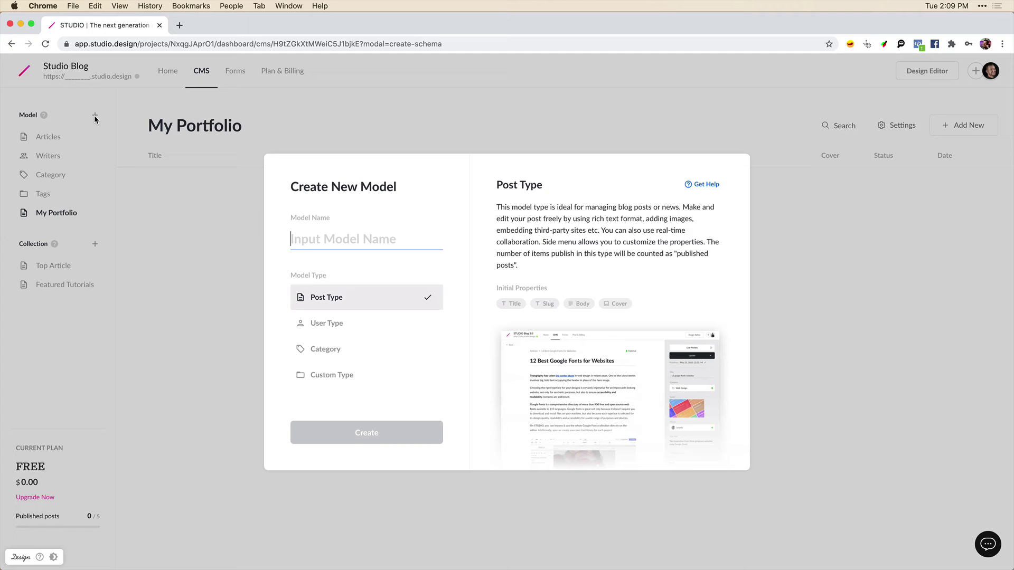
left_click(324, 325)
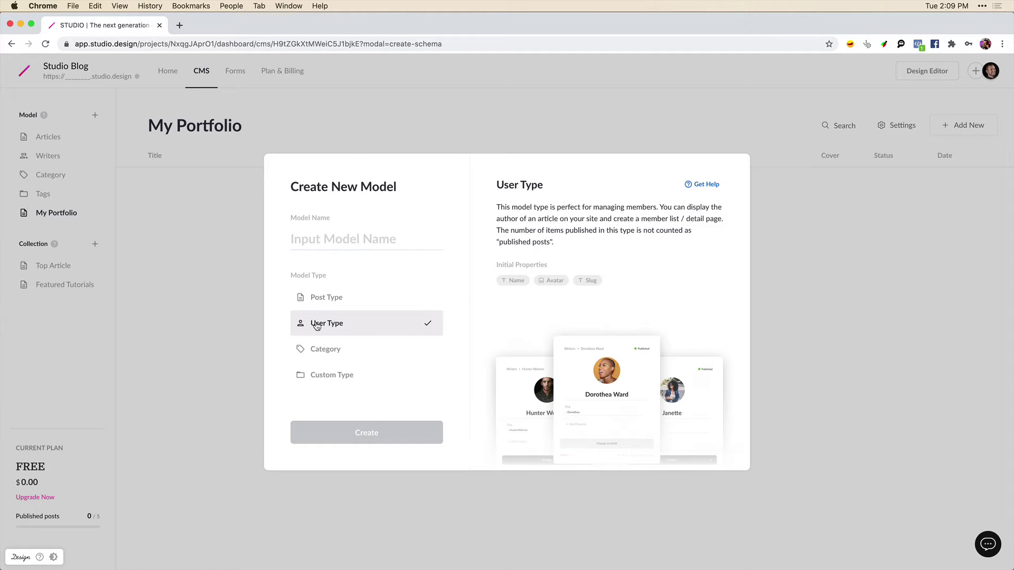
left_click(326, 238)
type("Team Members")
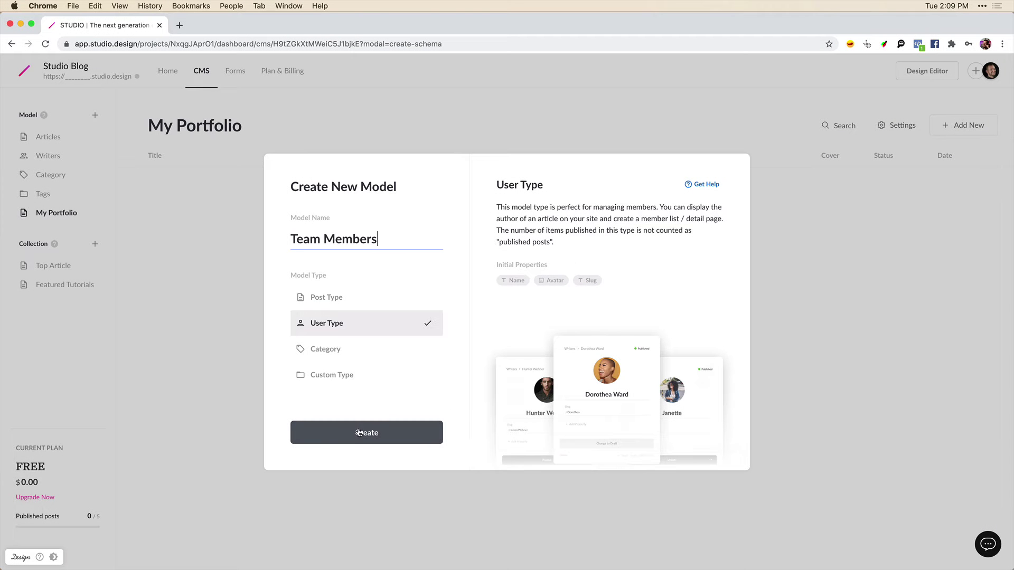
left_click(357, 433)
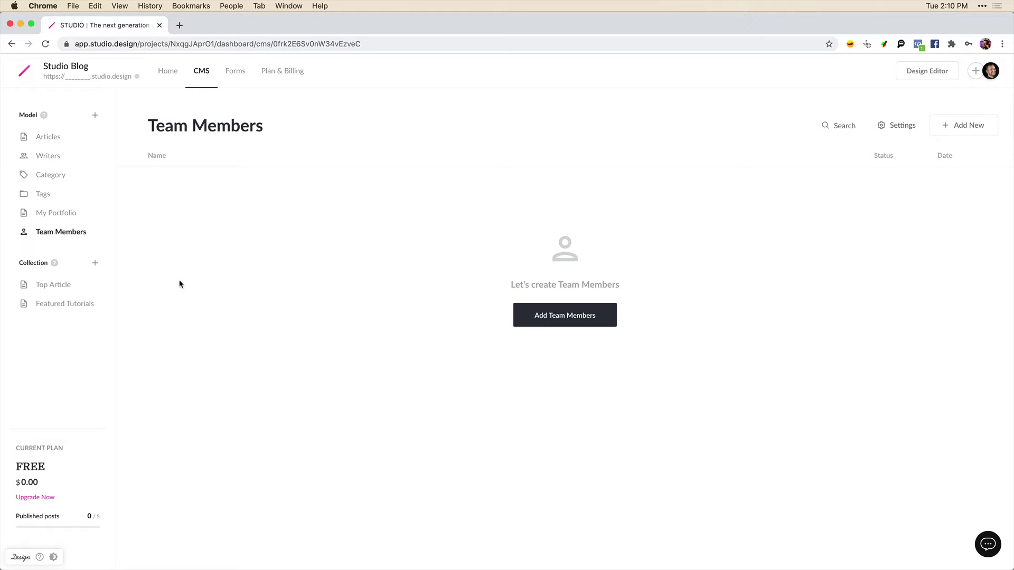
Step: Create a Category model named Type of Work
left_click(95, 115)
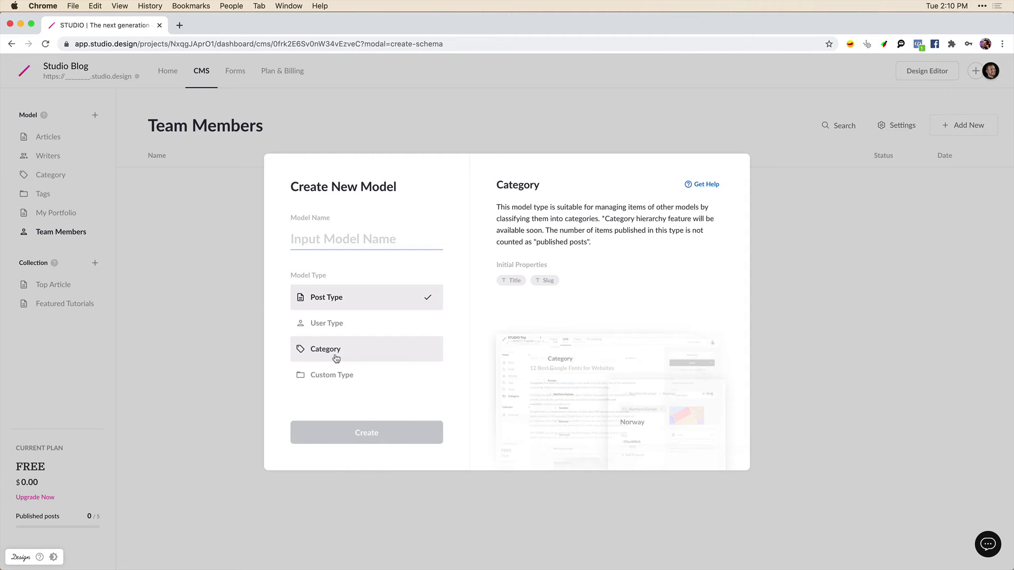
left_click(336, 348)
left_click(356, 243)
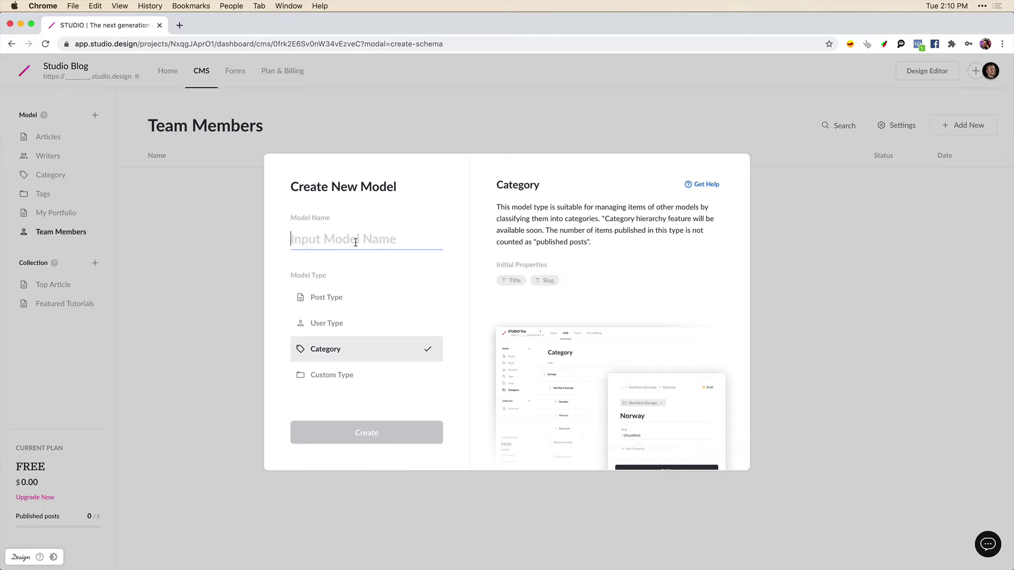
type("Type of Work")
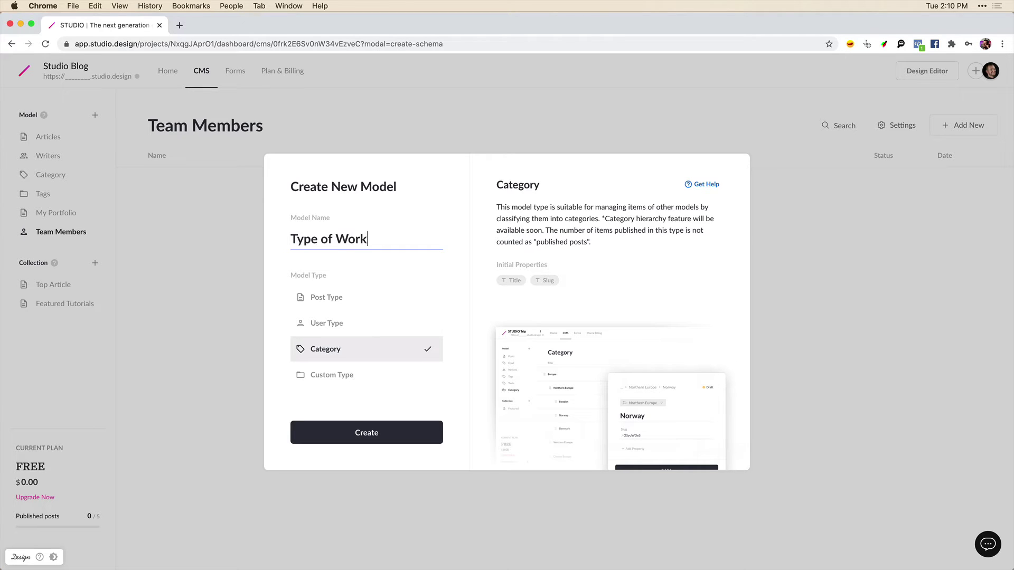
left_click(367, 428)
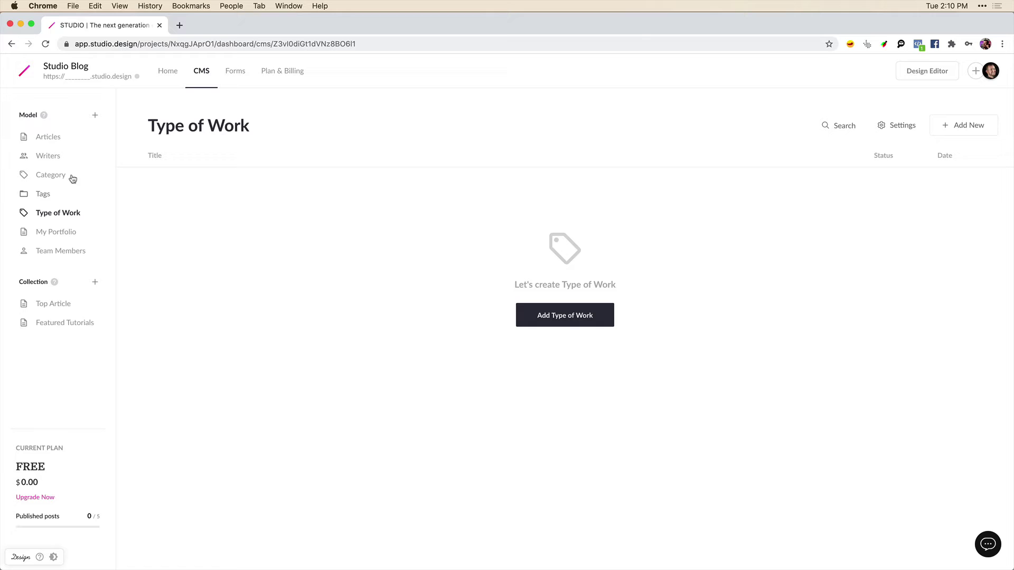
Step: Create a Custom Type model named Labels
left_click(95, 116)
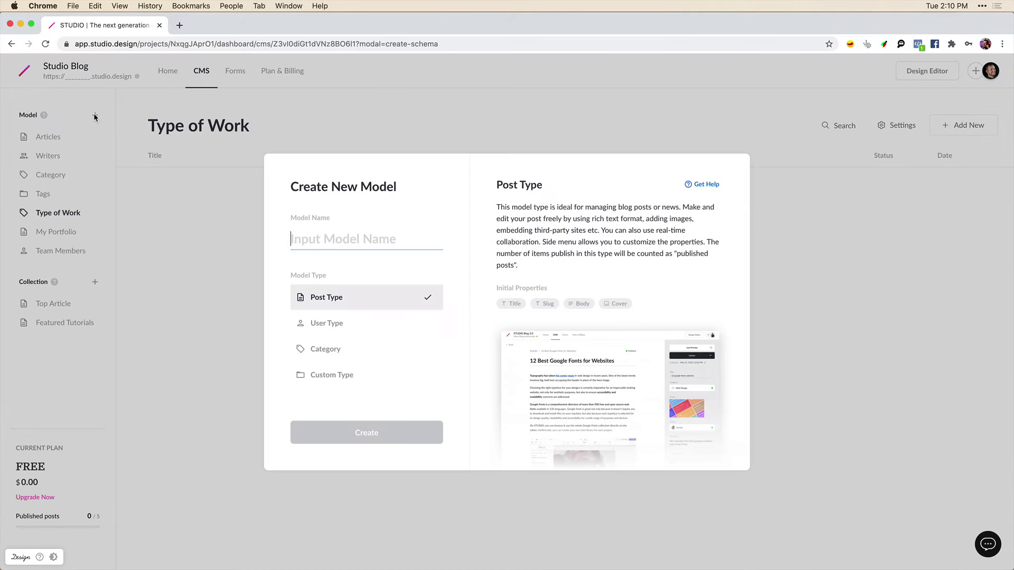
left_click(326, 376)
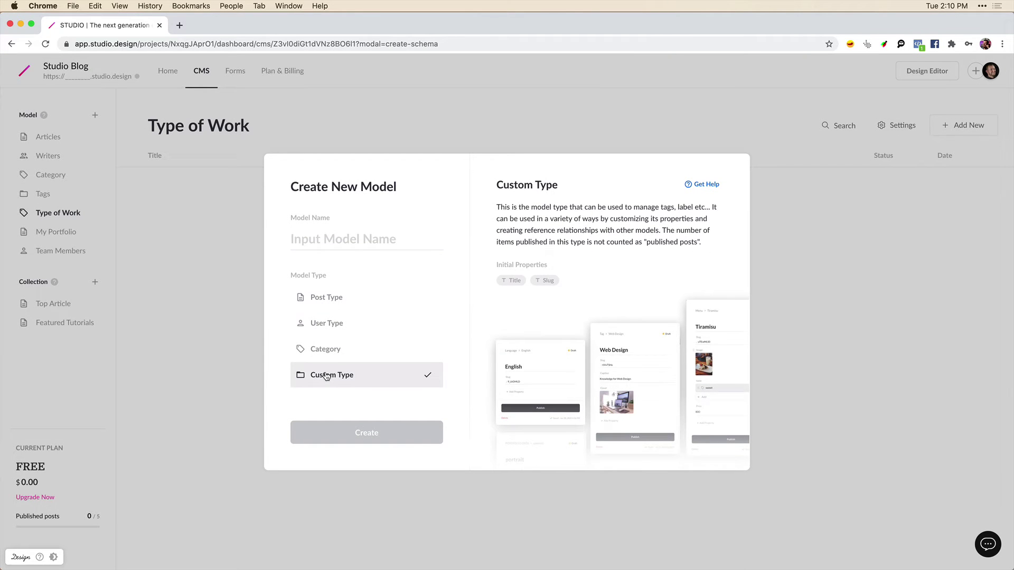
left_click(330, 243)
type("Labels")
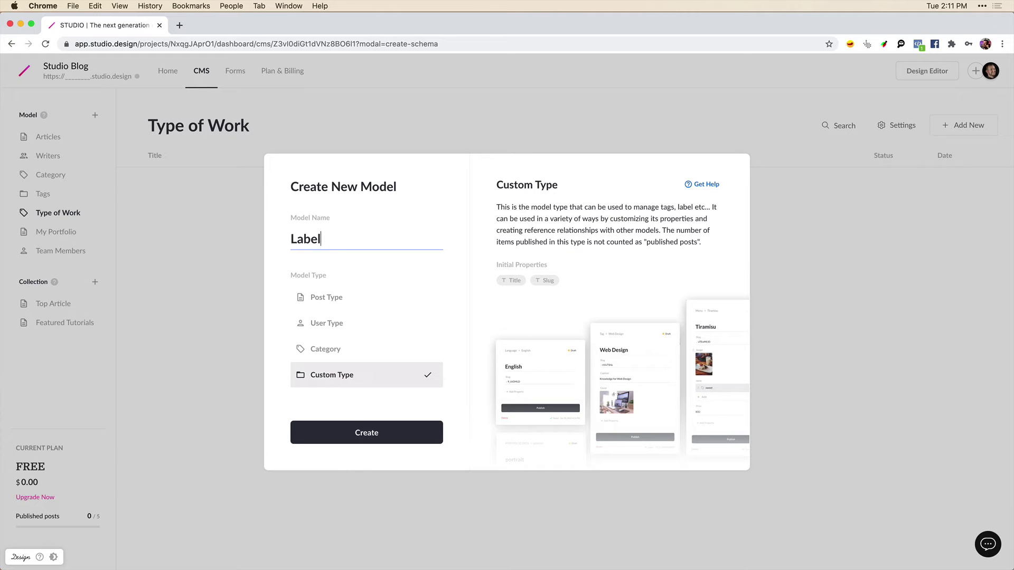
left_click(354, 430)
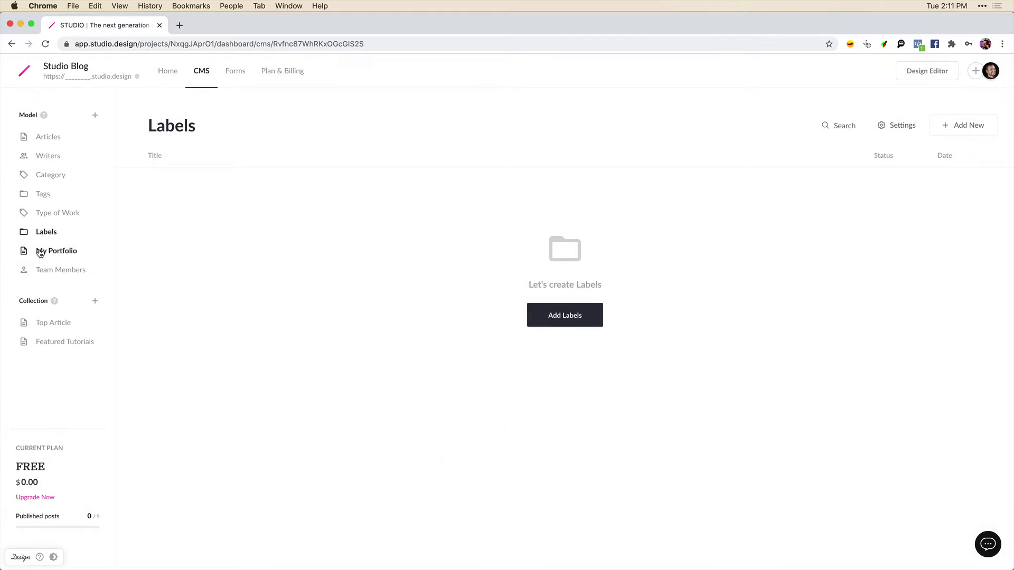
Step: Move My Portfolio and Team Members up below Tags, then show the Type of Work list
left_click_drag(41, 253, 50, 227)
left_click_drag(45, 271, 45, 231)
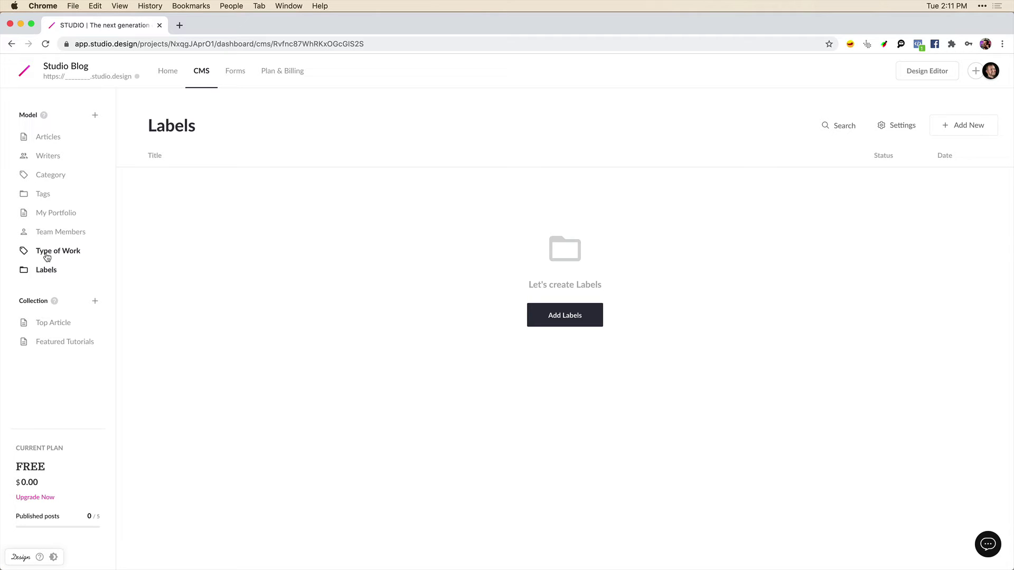
left_click(47, 252)
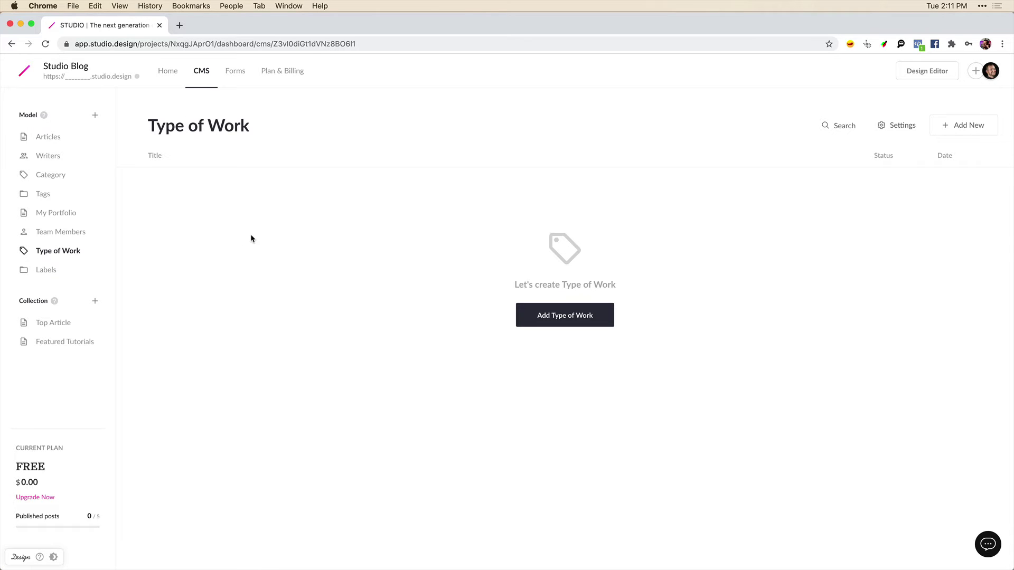
Step: Publish a Type of Work item titled Photography with slug photography
left_click(552, 319)
type("Ph")
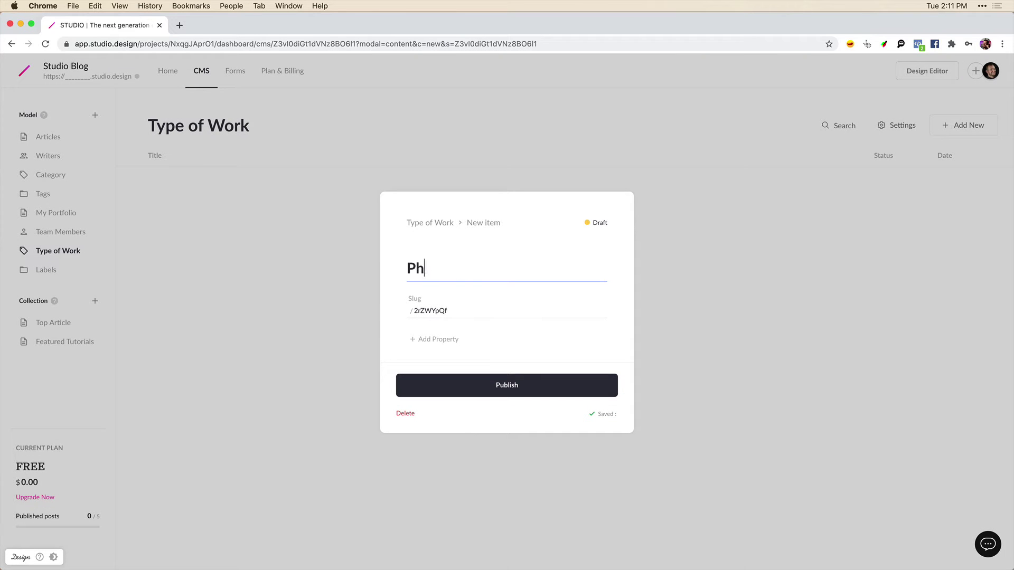
type("otography")
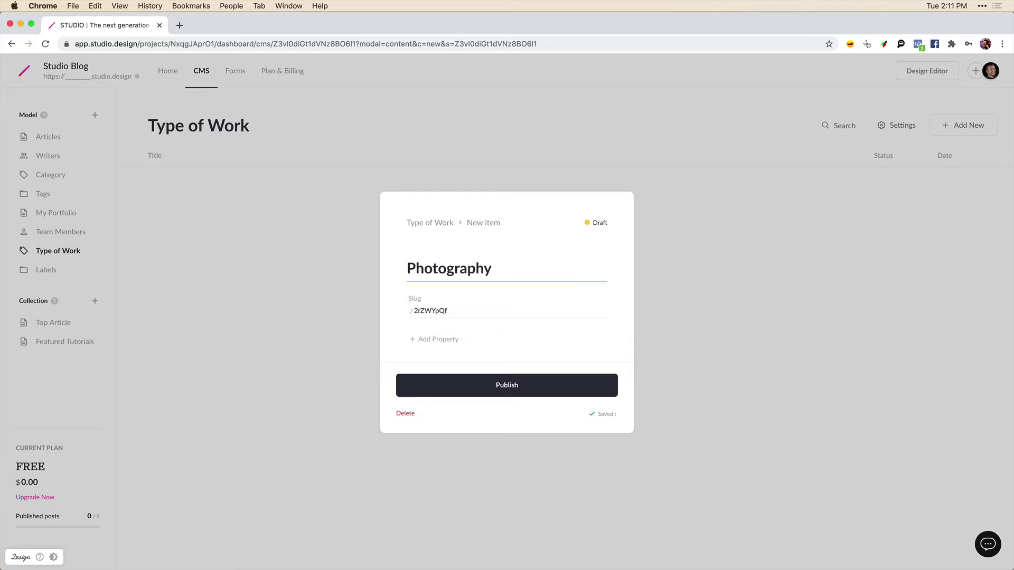
key("Tab")
type("pho")
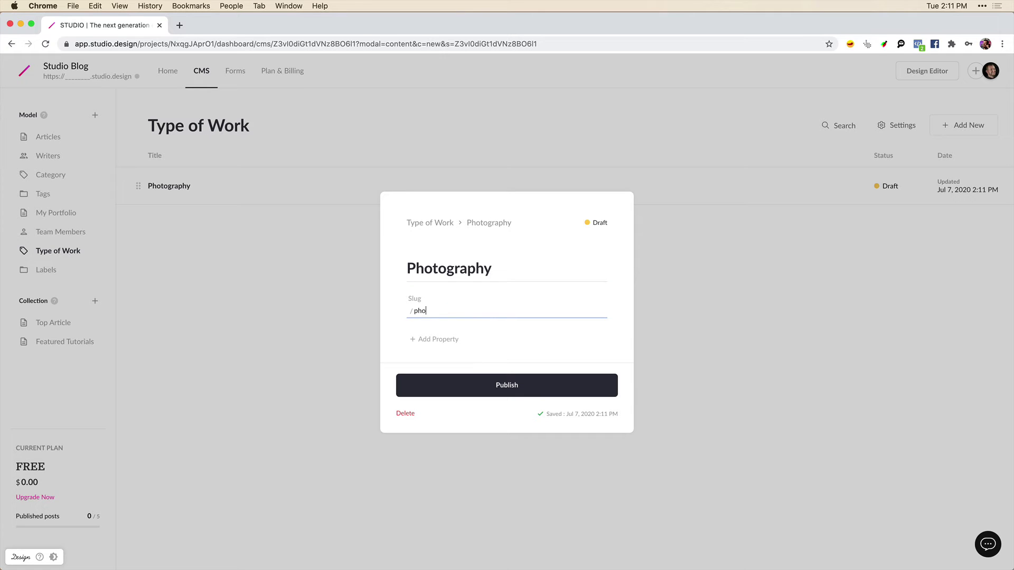
type("tography")
left_click(500, 395)
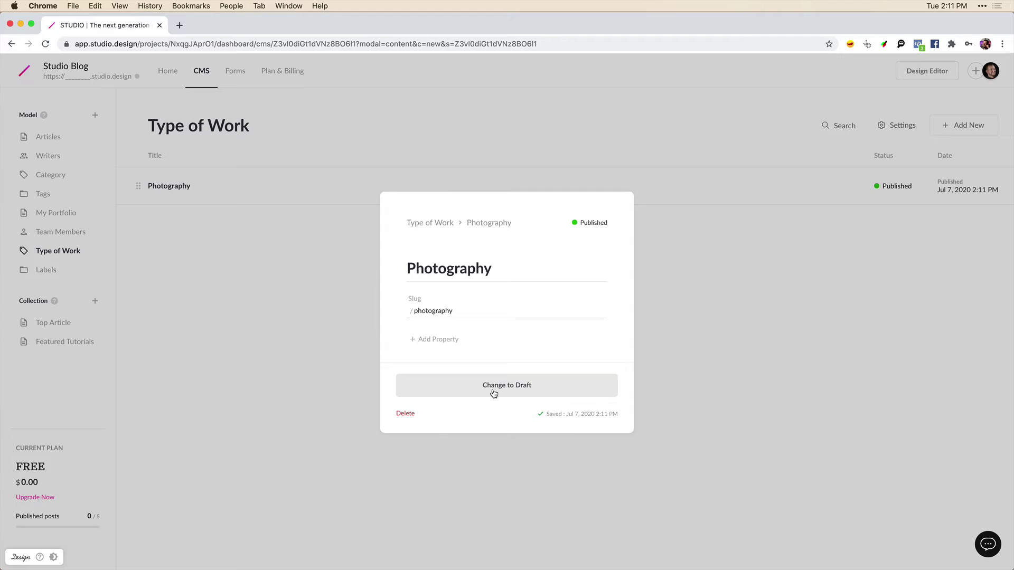
left_click(852, 244)
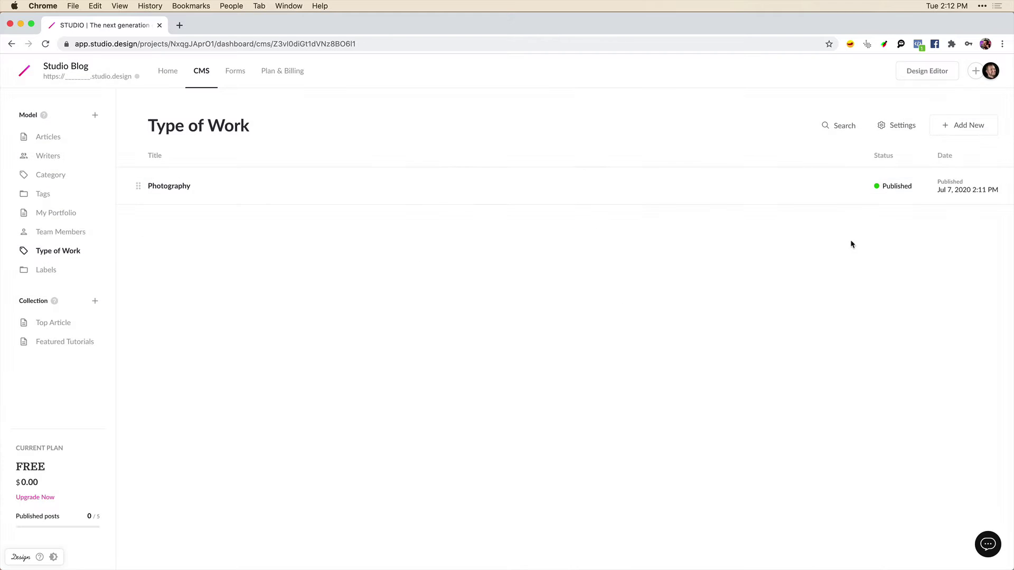
Step: Publish a second Type of Work item titled Graphic Design with slug graphic-design
left_click(970, 130)
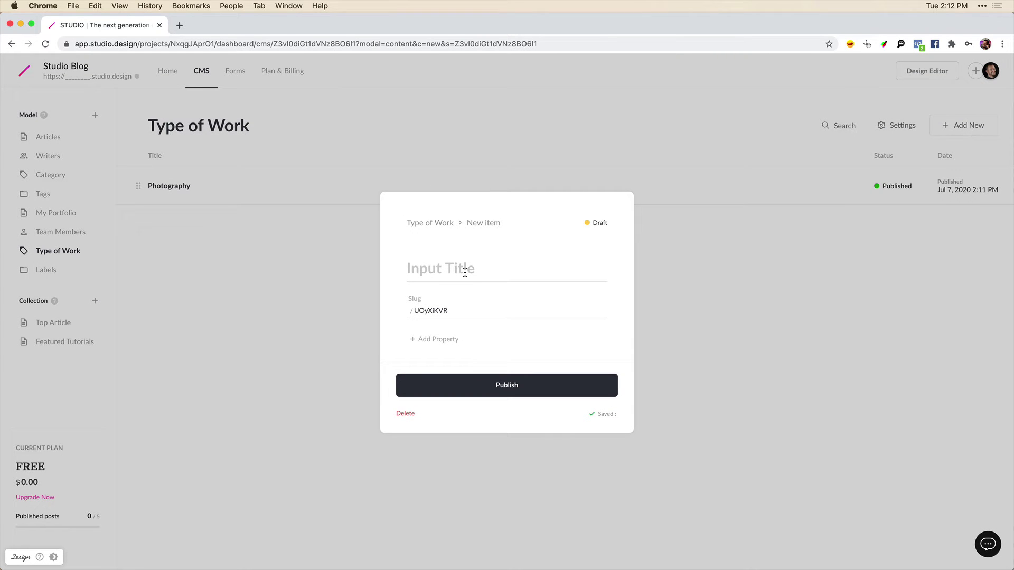
left_click(464, 272)
type("Graphic Design")
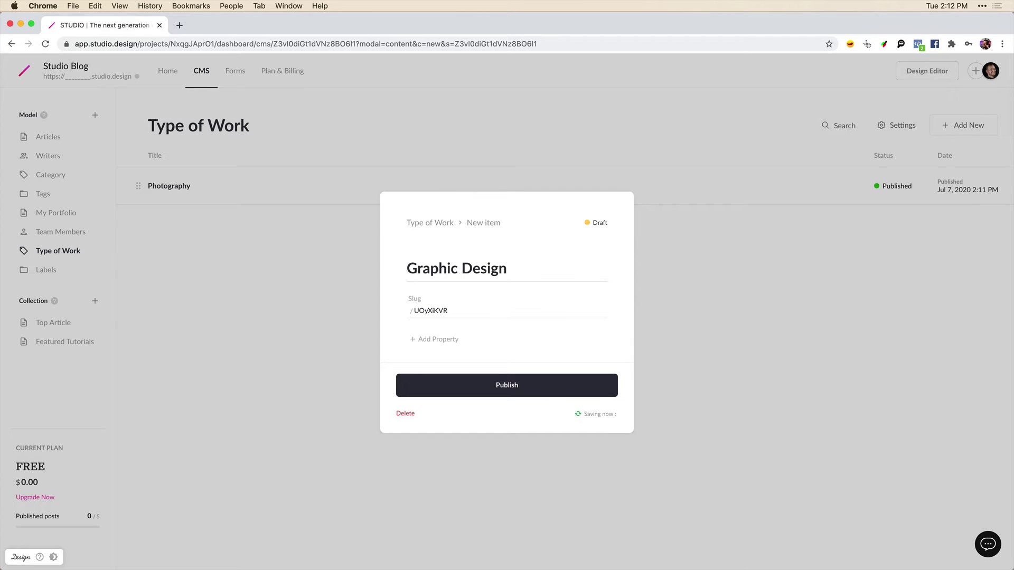
double_click(428, 310)
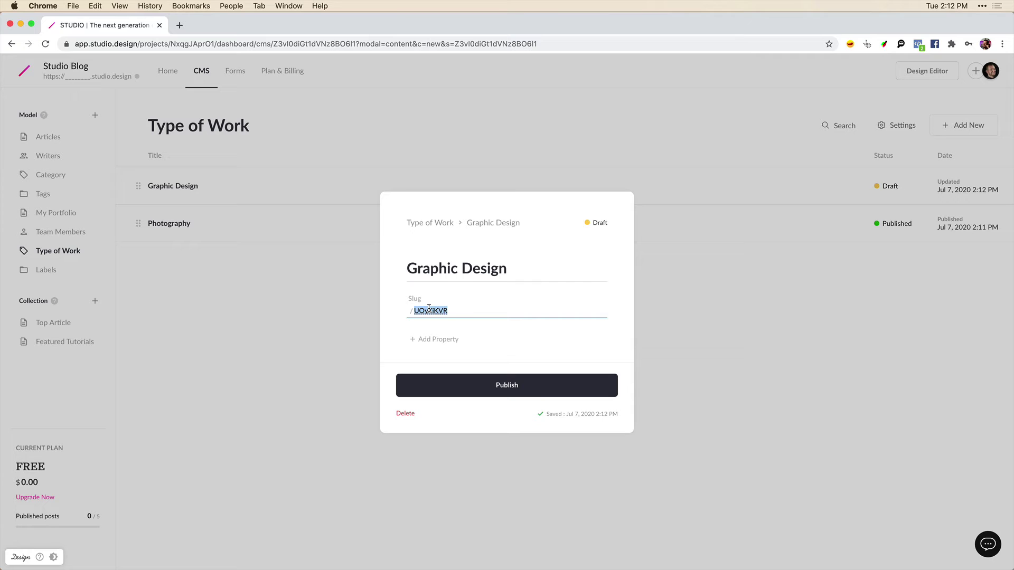
type("graphic-design")
left_click(505, 389)
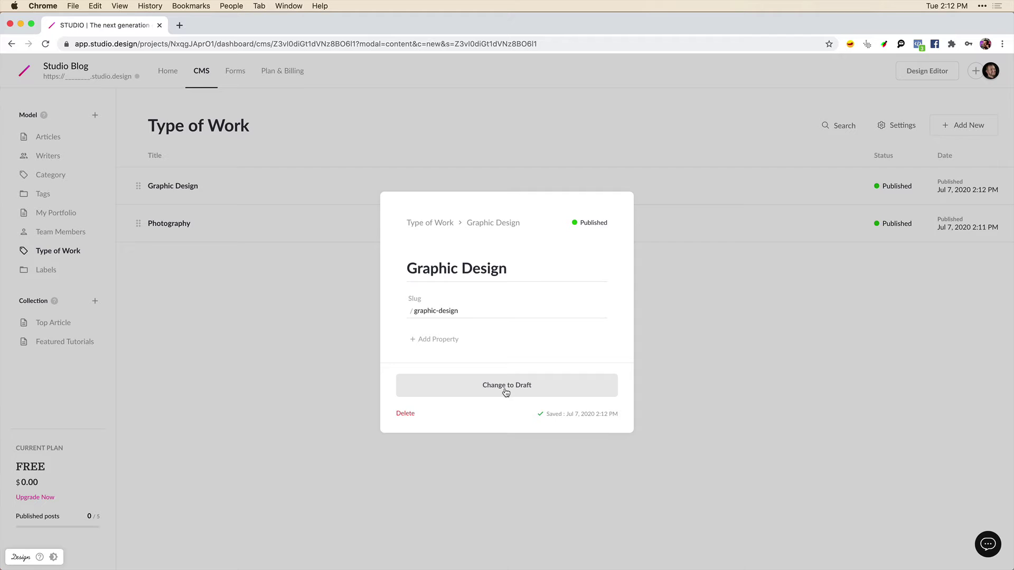
left_click(261, 298)
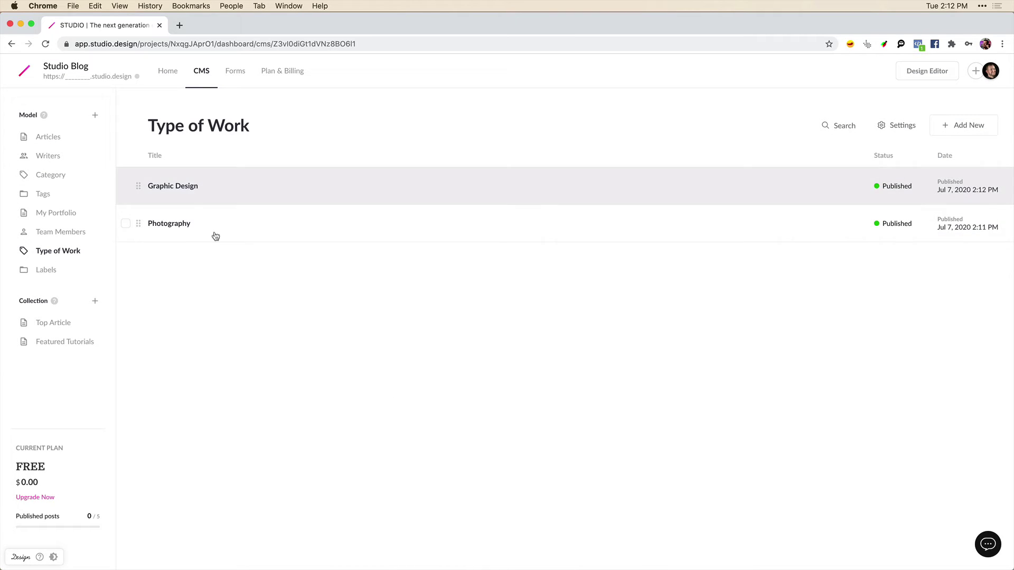
Step: In Labels, publish an item titled UX DESIGN with slug ux-design
left_click(46, 271)
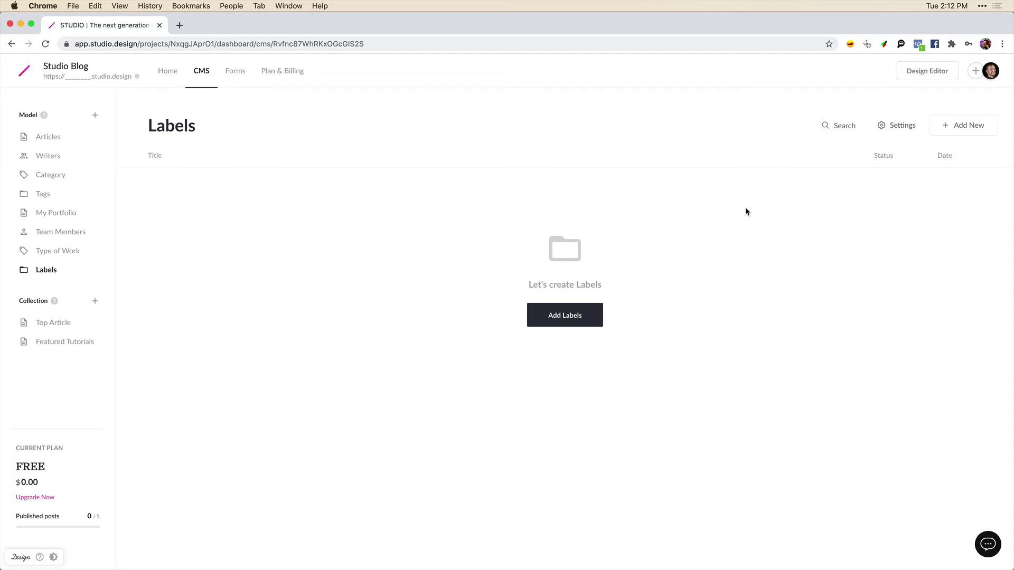
left_click(961, 132)
left_click(484, 269)
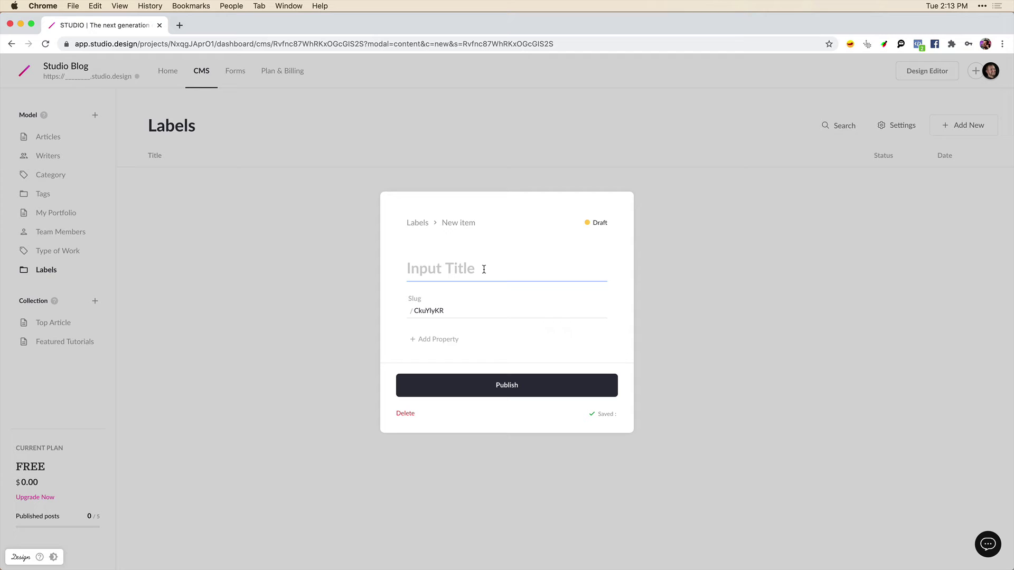
type("UX DESIGN")
double_click(438, 309)
type("ux-design")
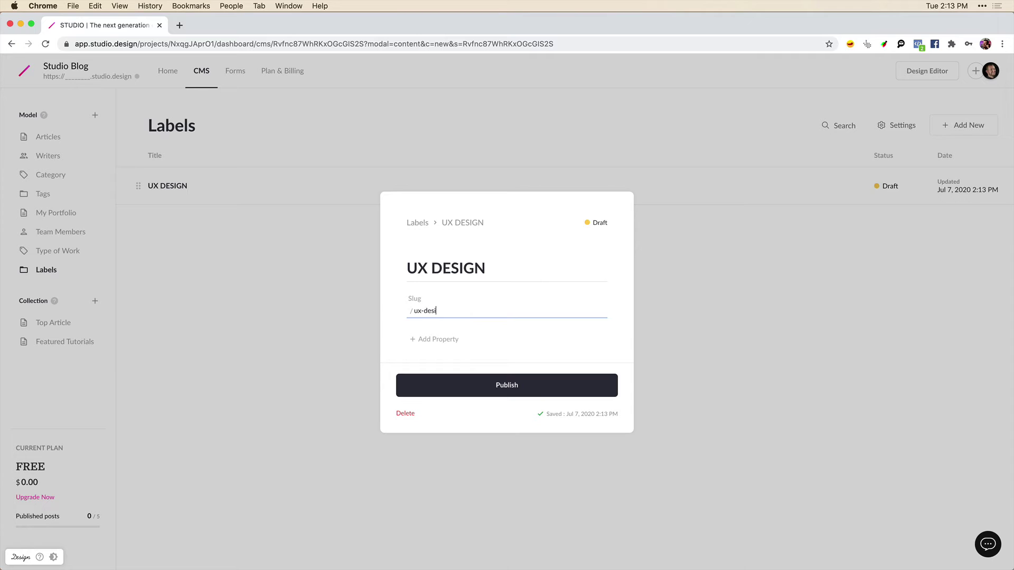
left_click(507, 385)
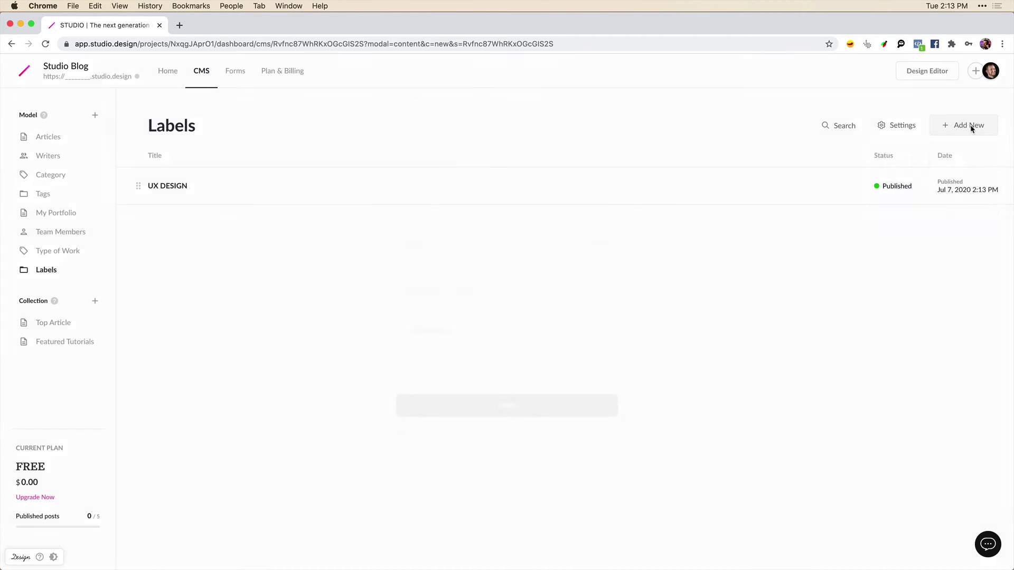
Step: Publish a second label titled Brochures
left_click(966, 126)
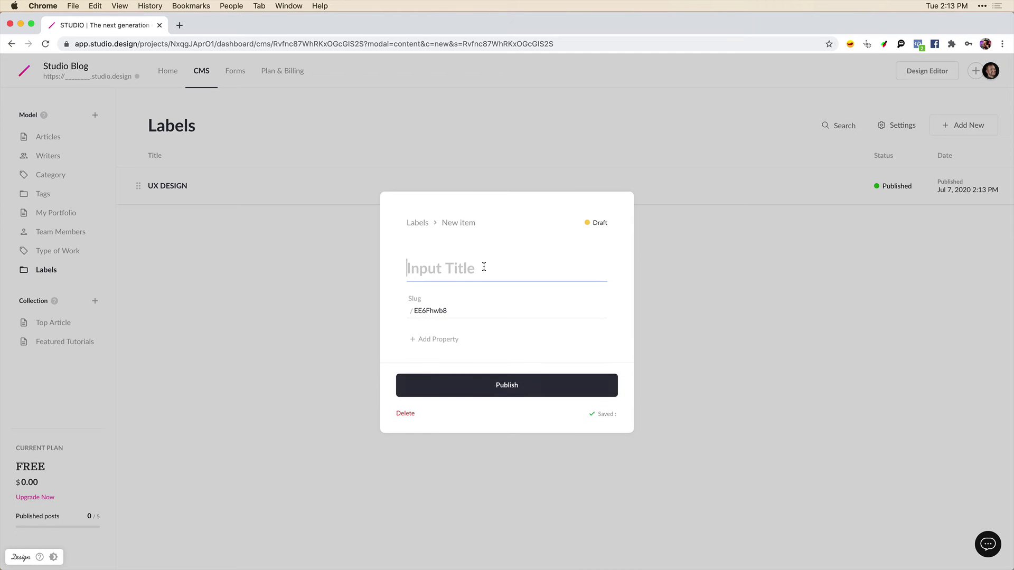
type("Brochures")
key("Return")
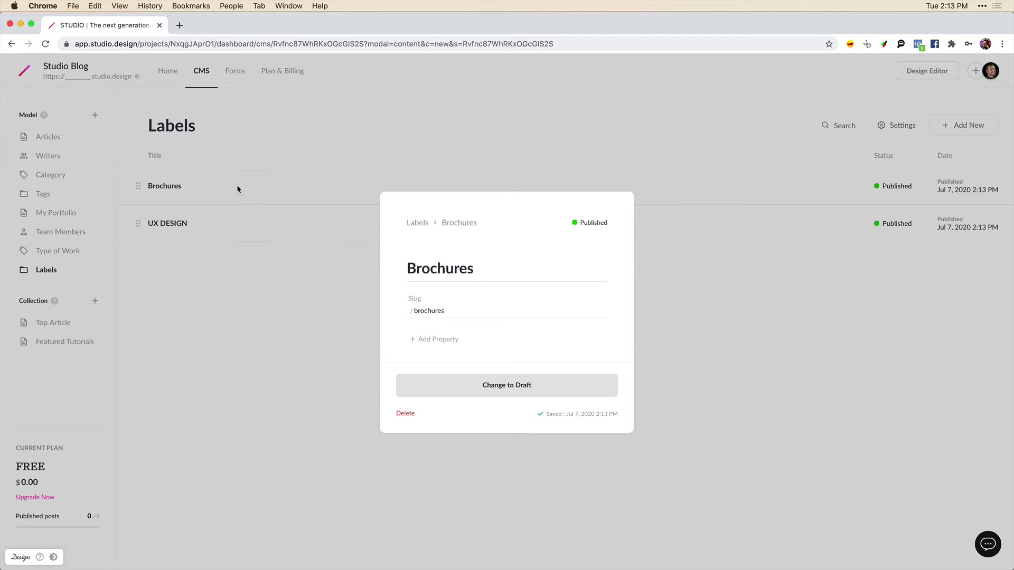
Step: Add a Team Members entry with the member's first name as both title and slug
left_click(295, 299)
left_click(62, 233)
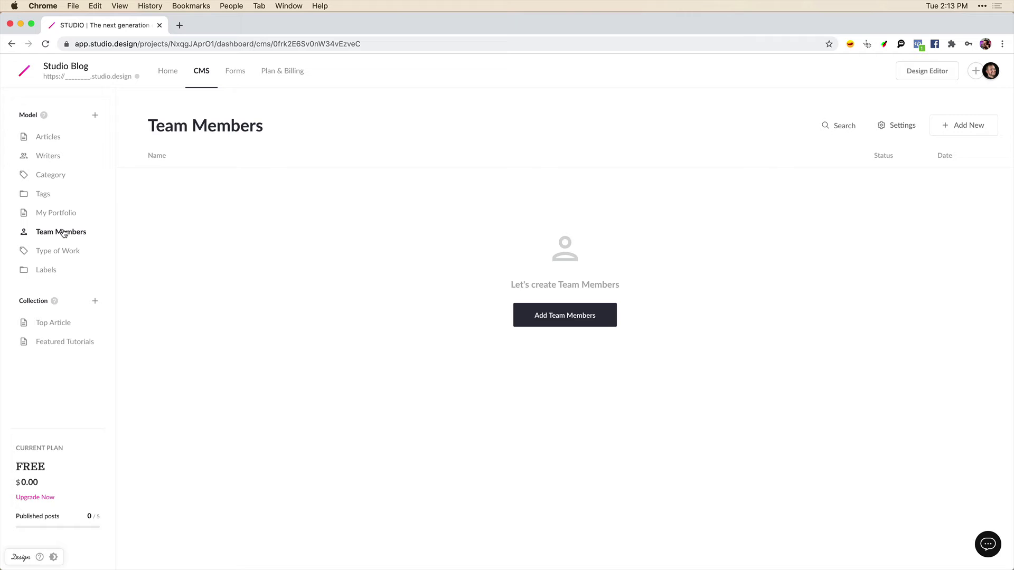
left_click(559, 316)
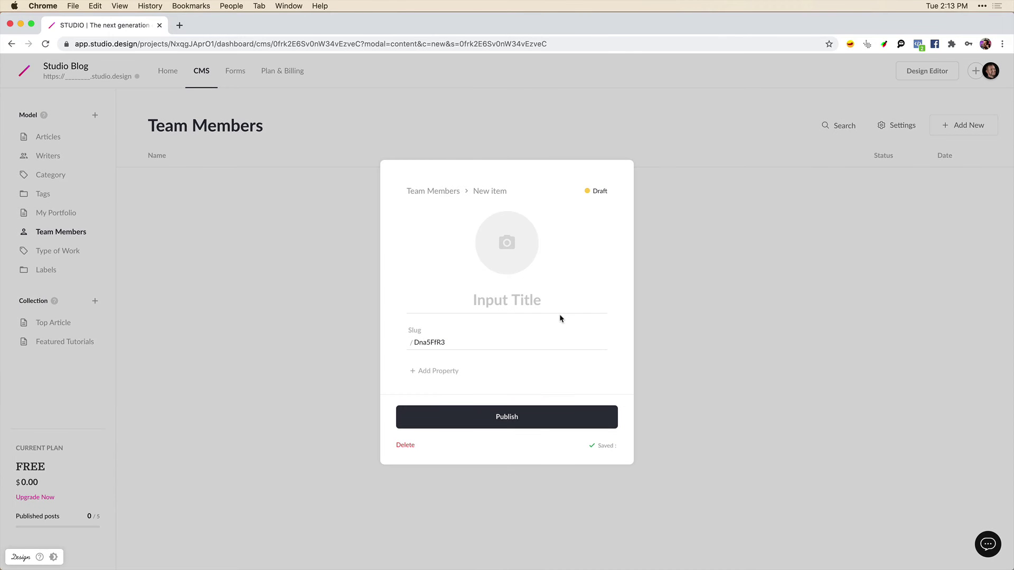
left_click(525, 301)
type("Caleb")
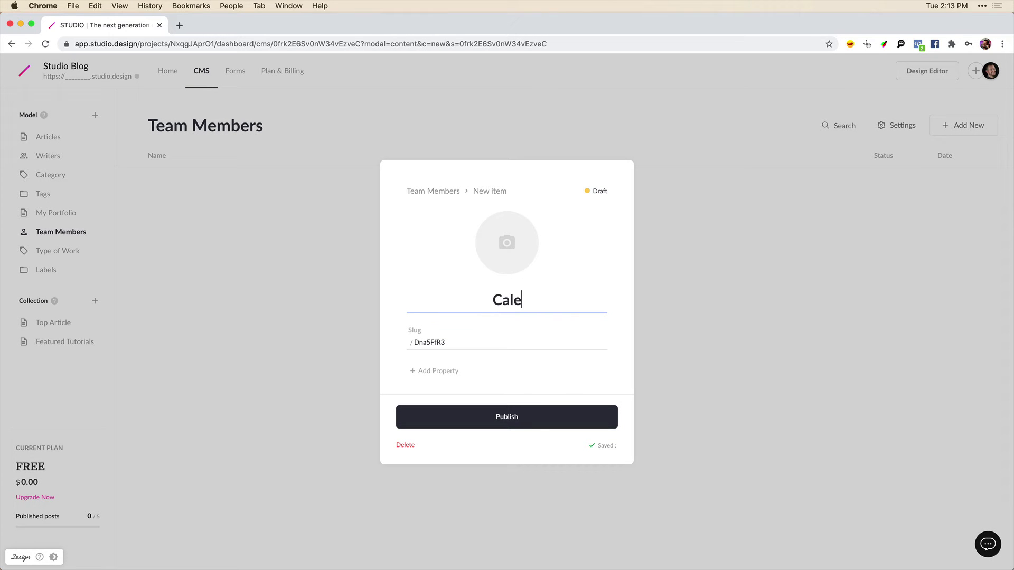
left_click(453, 342)
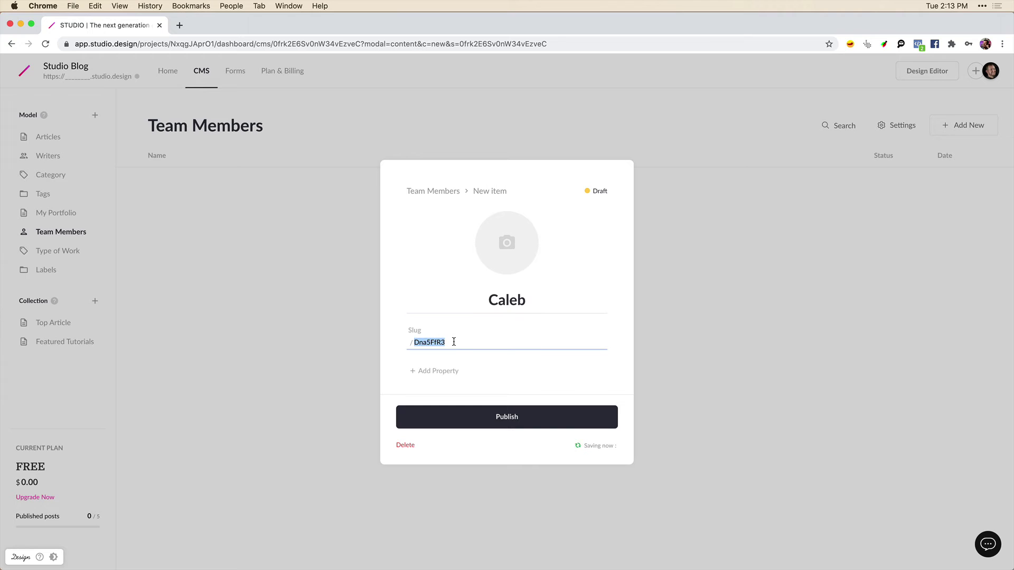
type("Caleb")
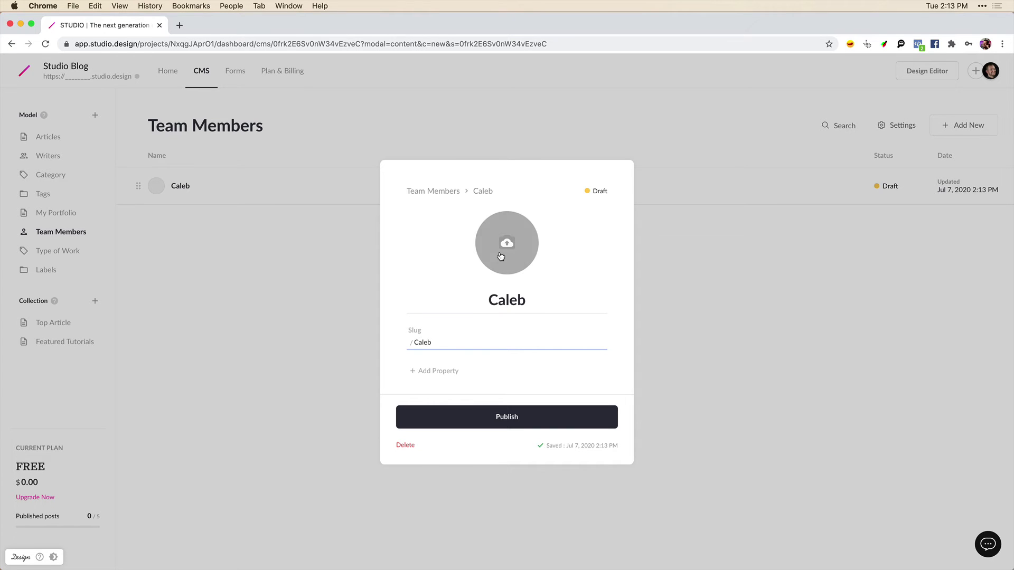
Step: Attach the member's profile photo and publish the team member
left_click(506, 242)
left_click(256, 88)
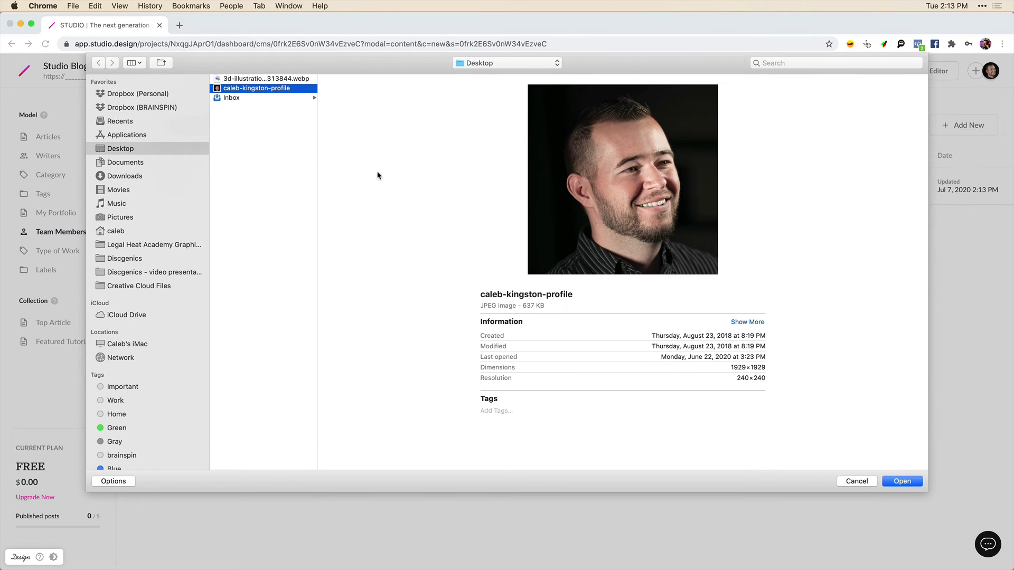
left_click(900, 481)
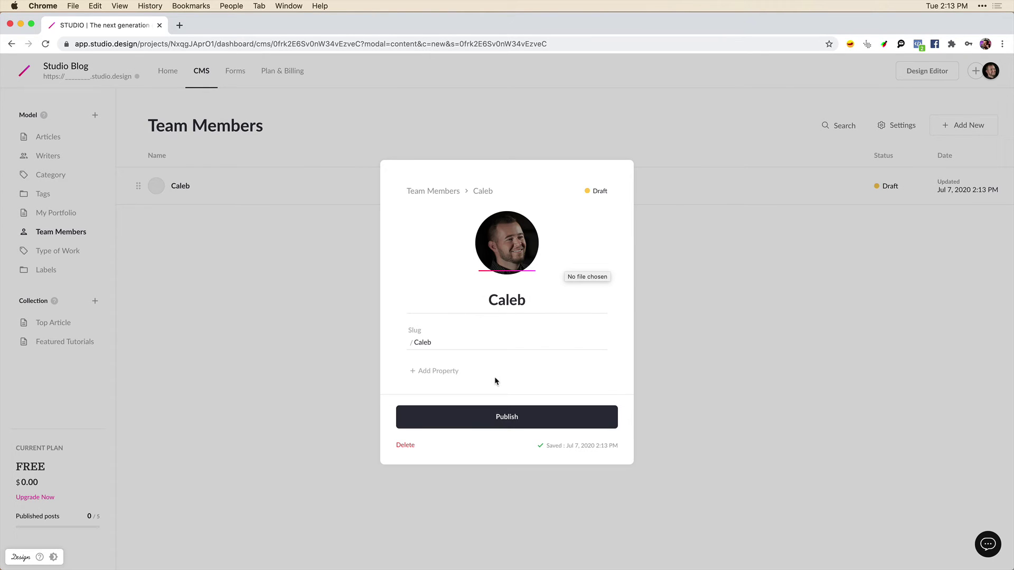
left_click(498, 419)
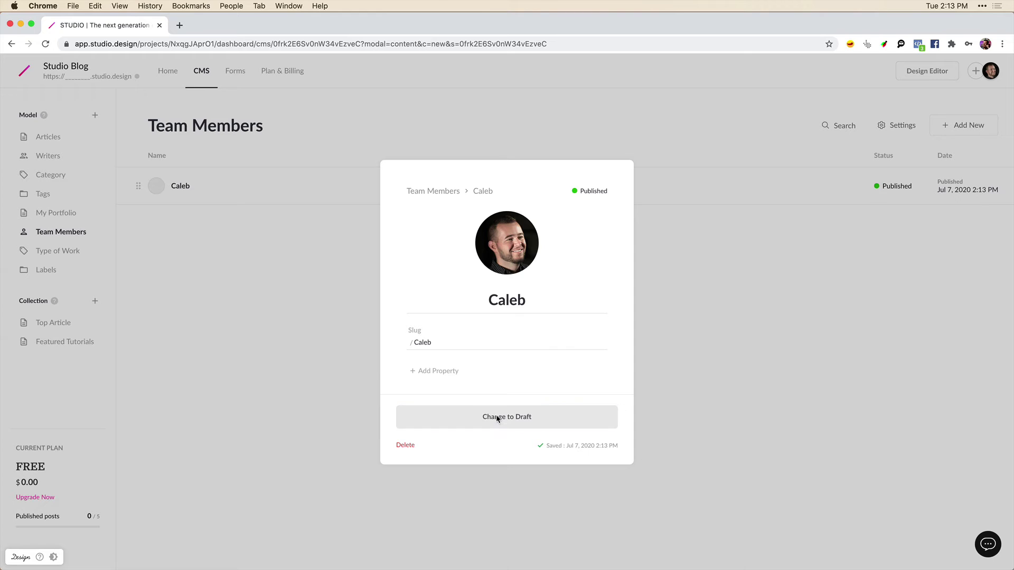
left_click(309, 320)
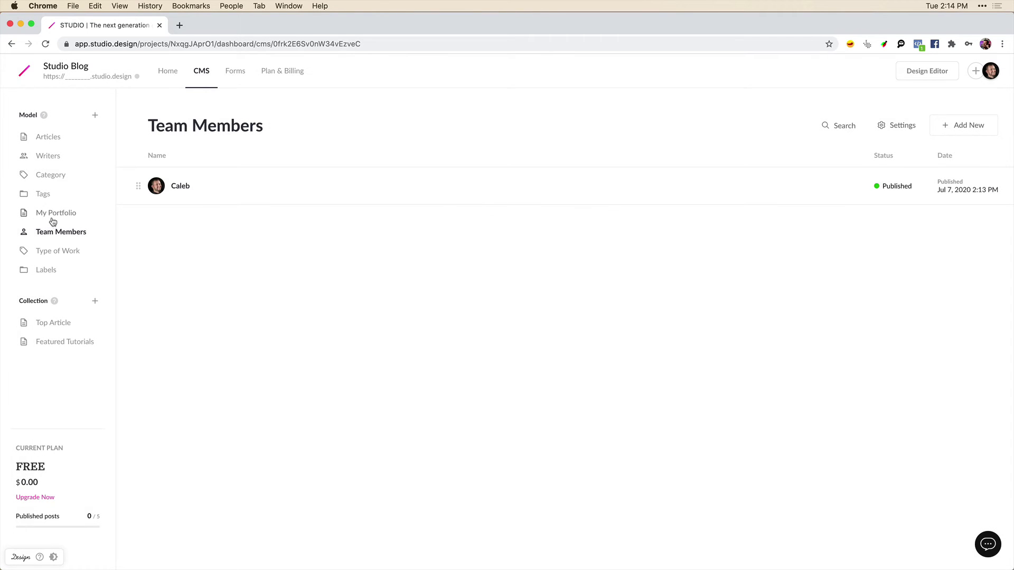
Step: Start a My Portfolio item with the pasted Rexer Analytics white paper title and article body
left_click(52, 215)
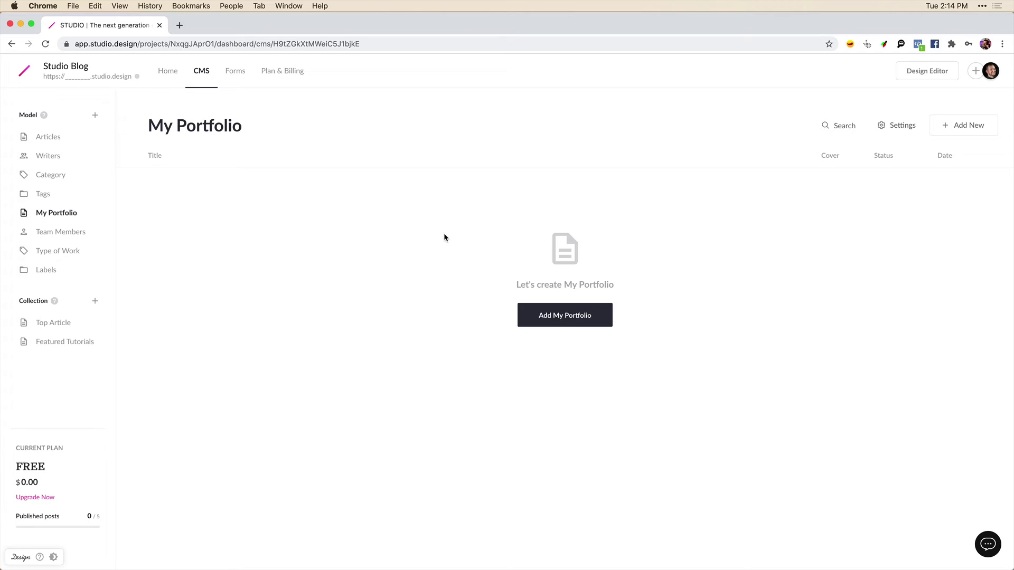
left_click(971, 127)
left_click(307, 169)
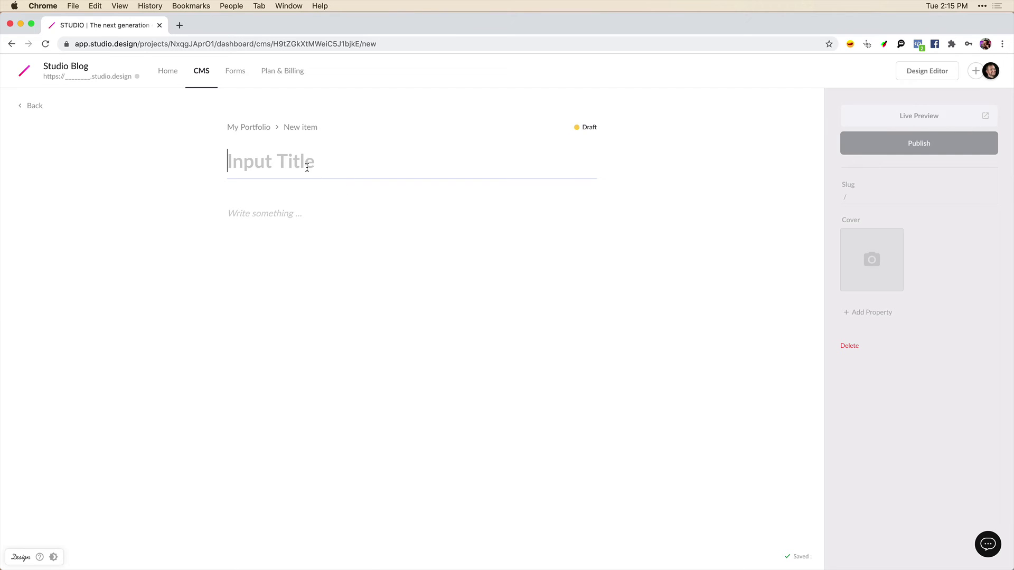
type("Rexer Analytics Data Science Survey White Paper")
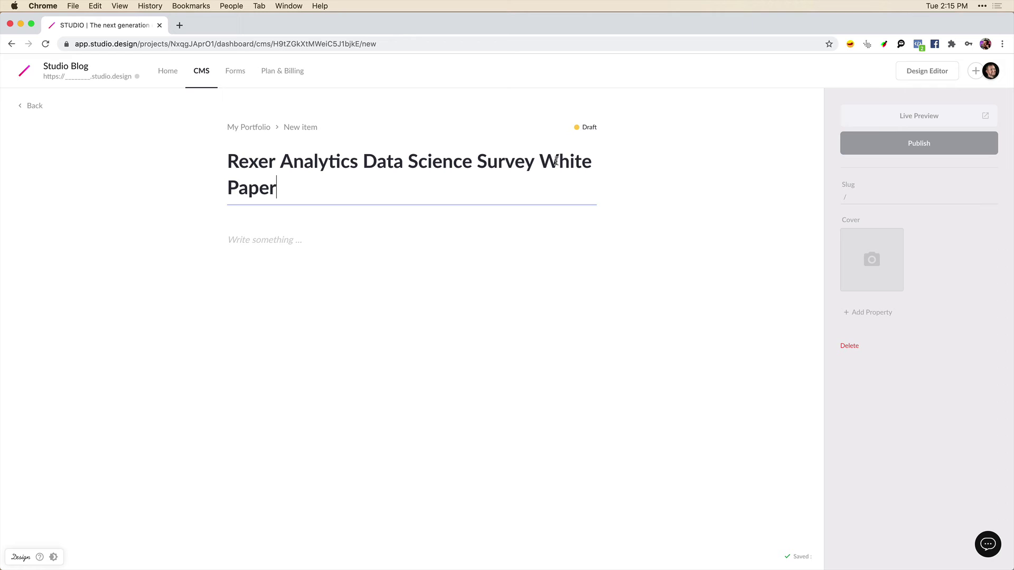
key("super+v")
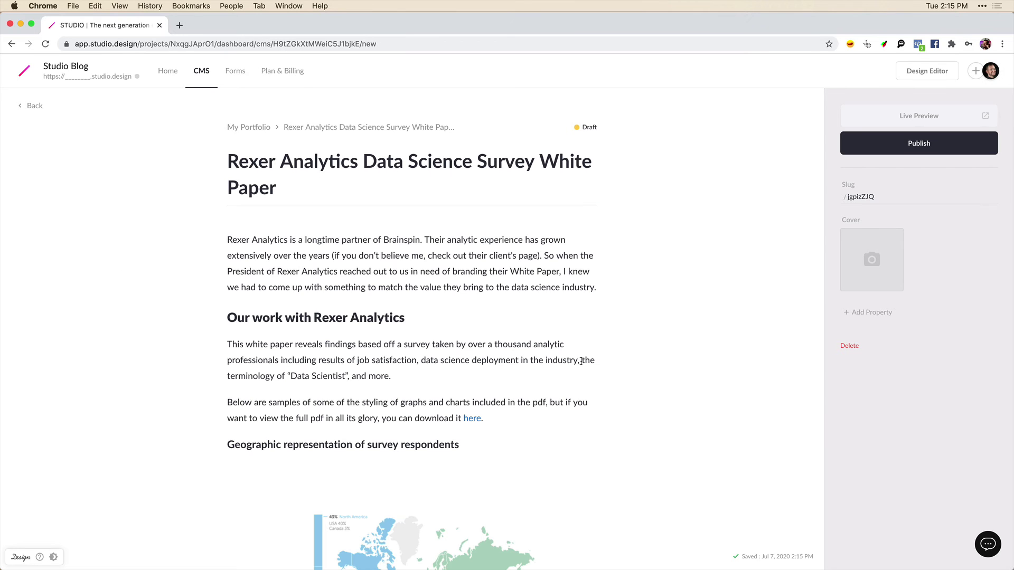
scroll(504, 330, "down", 3)
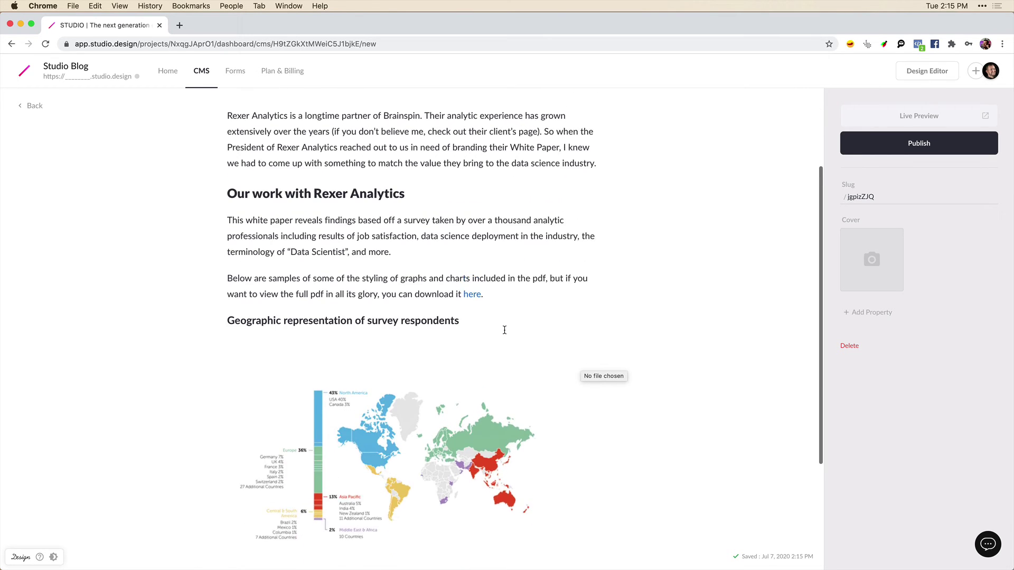
scroll(504, 330, "up", 3)
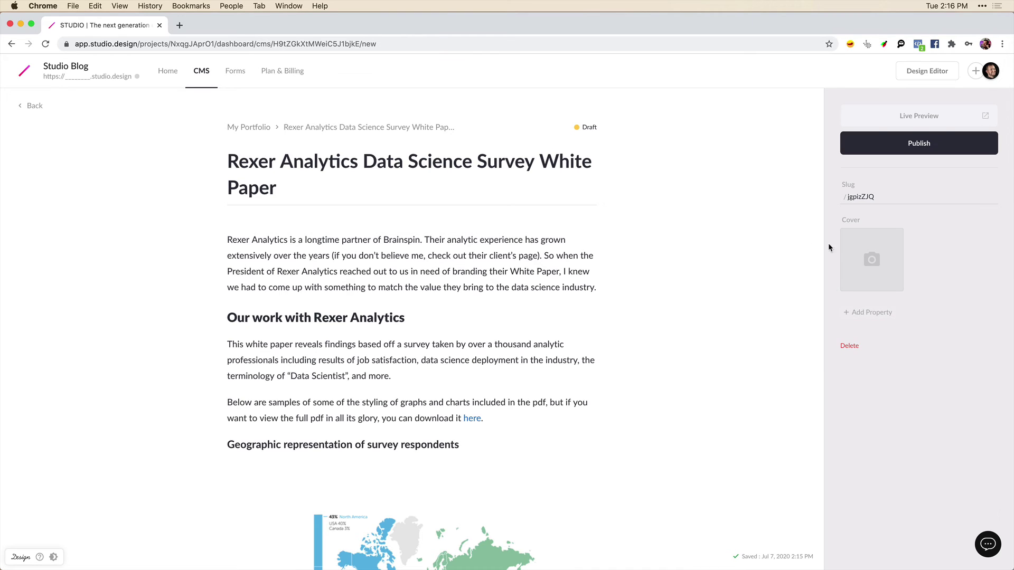
Step: Set image01.jpg from the Desktop as the portfolio item's cover image
left_click(874, 262)
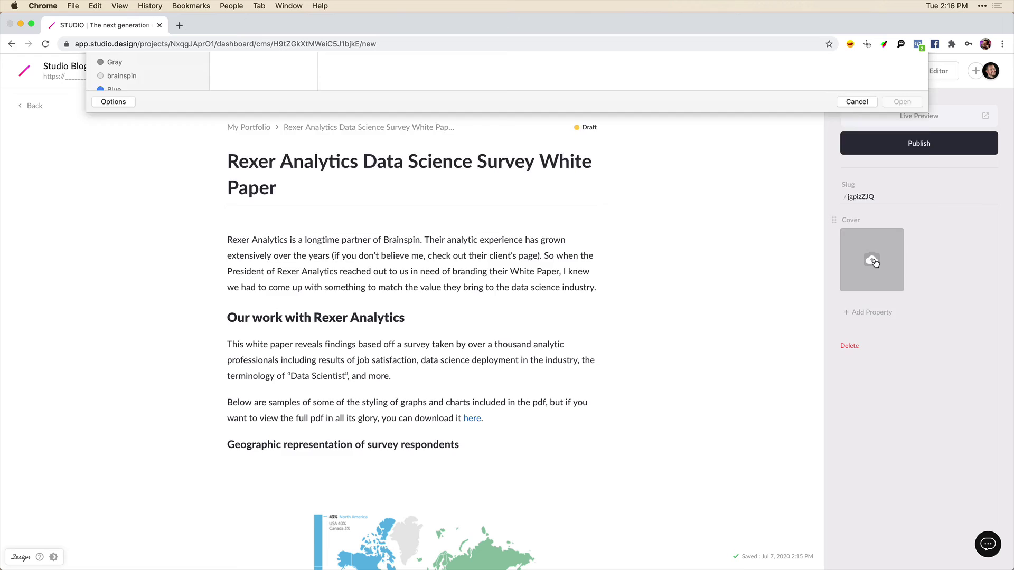
left_click(241, 98)
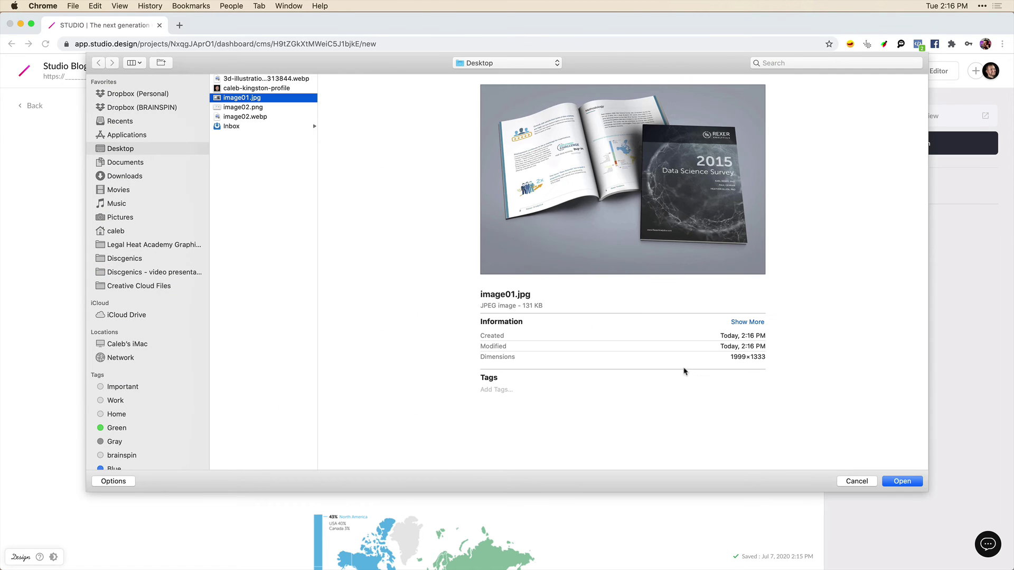
left_click(902, 481)
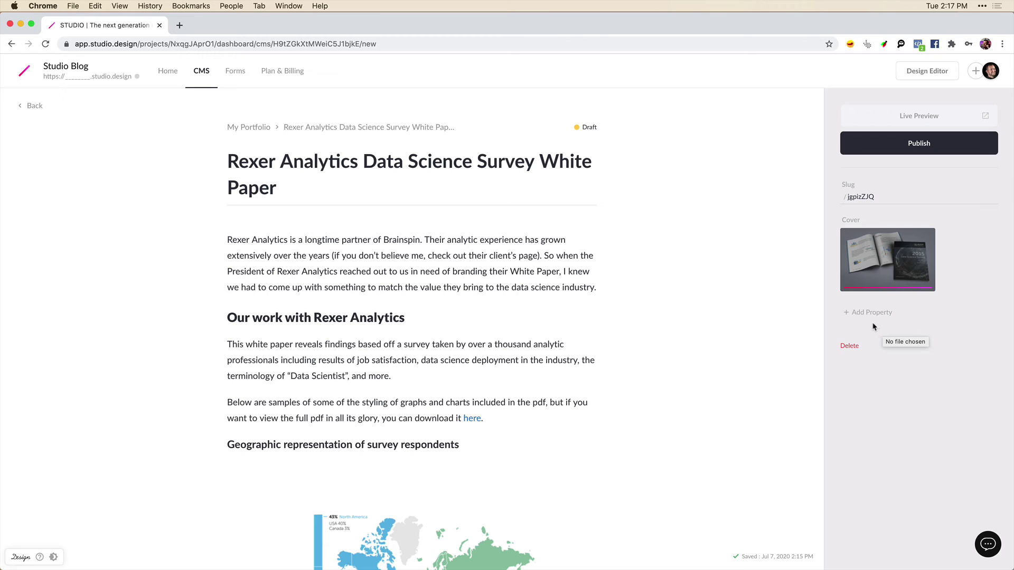
Step: Add a multi-select property named The Team linked to Team Members
mouse_move(864, 318)
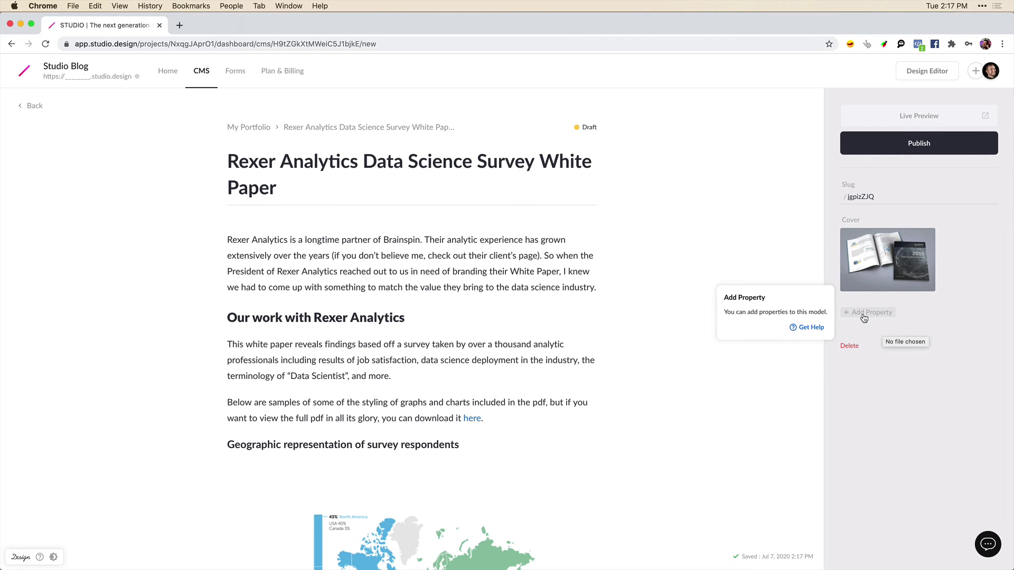
left_click(863, 313)
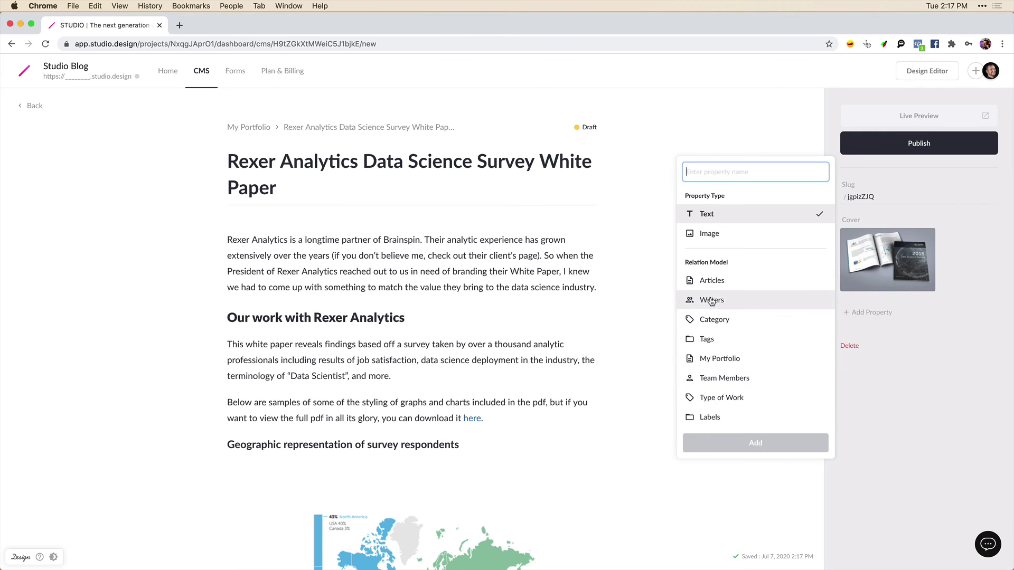
left_click(716, 380)
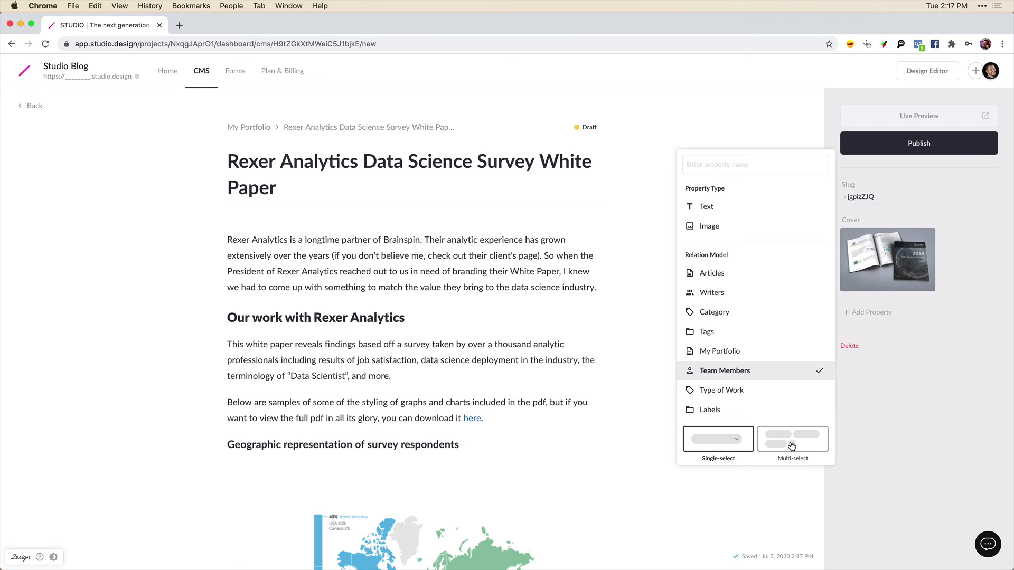
left_click(791, 446)
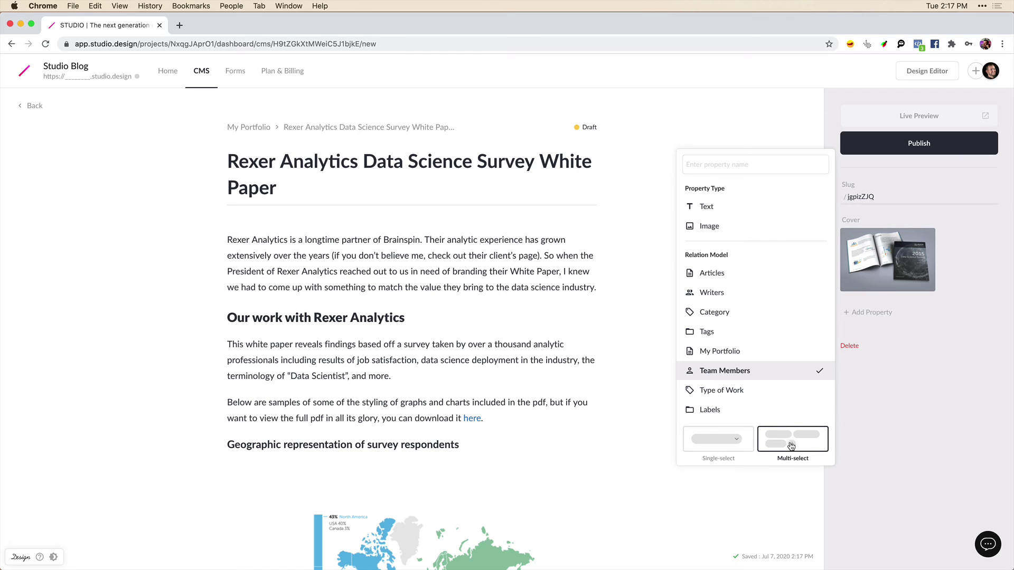
left_click(727, 169)
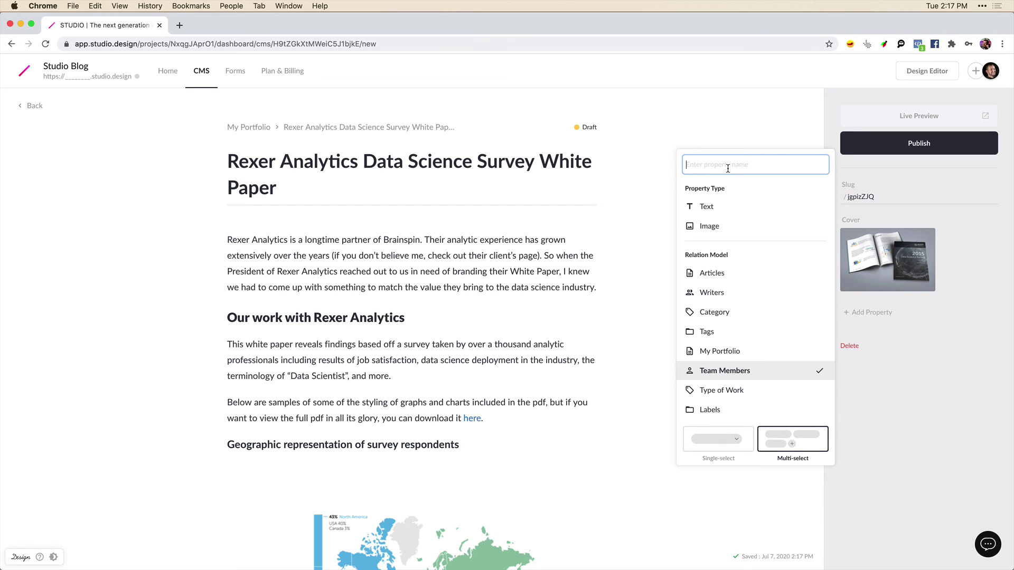
type("The Team")
scroll(704, 347, "down", 1)
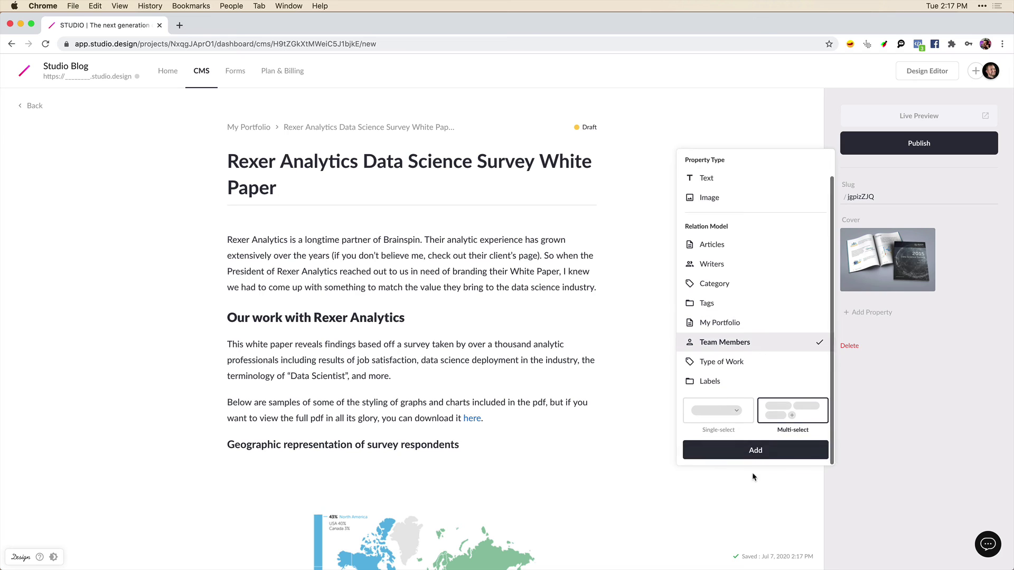
left_click(755, 451)
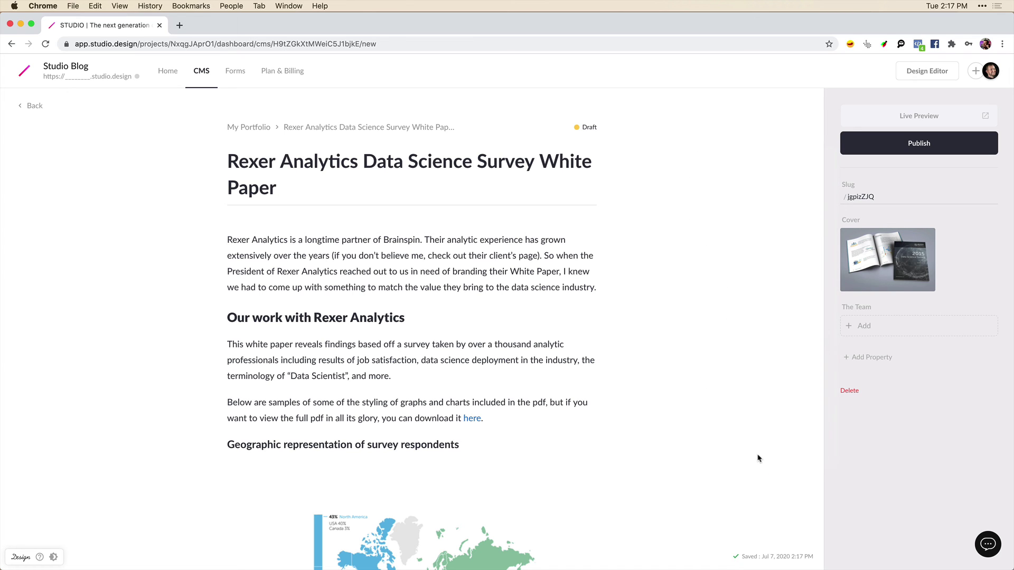
Step: Assign the team member to The Team property
left_click(866, 326)
left_click(870, 348)
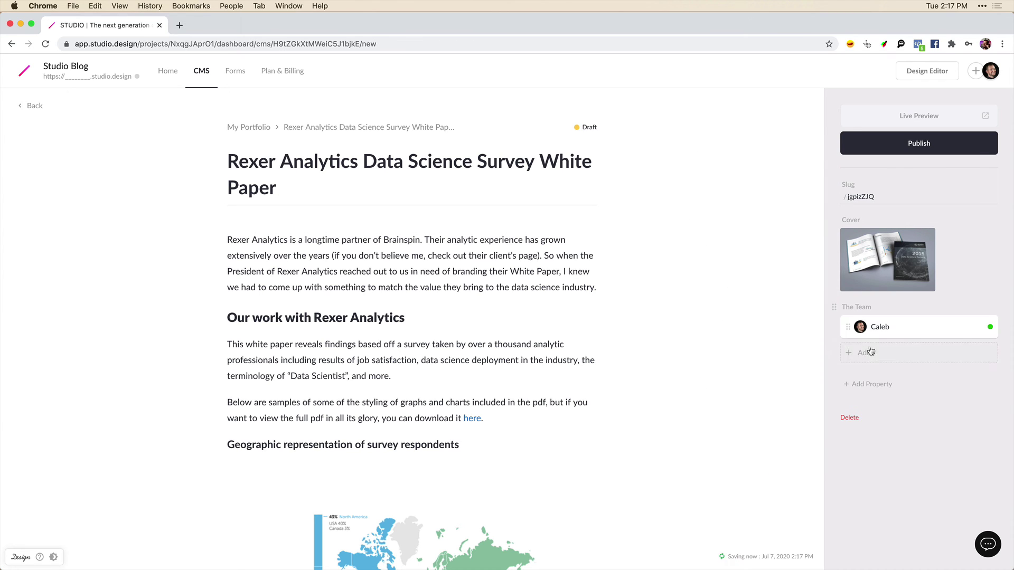
mouse_move(872, 387)
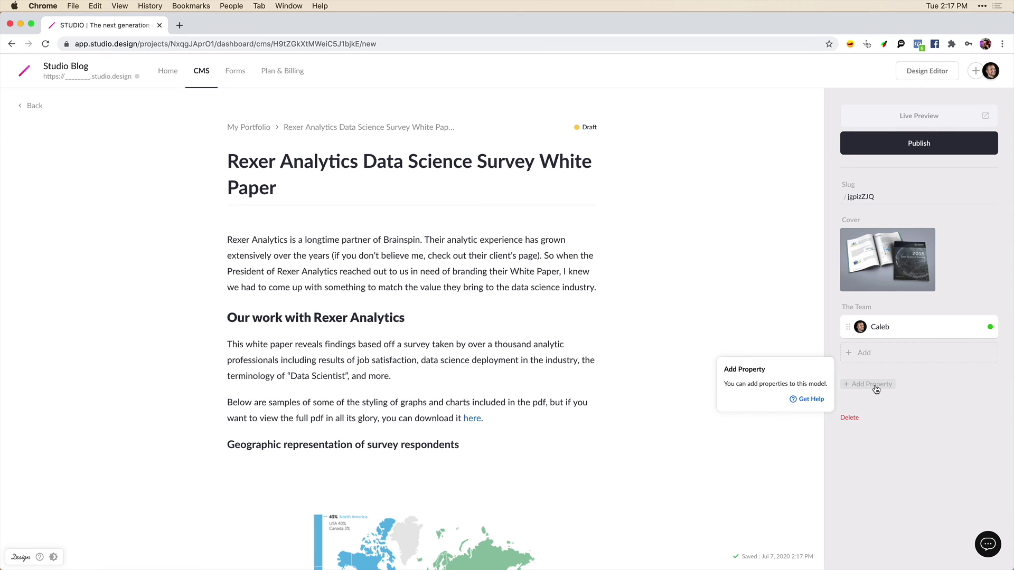
Step: Add a single-select property named 'Type of Work' linked to Type of Work, set to Graphic Design
left_click(875, 386)
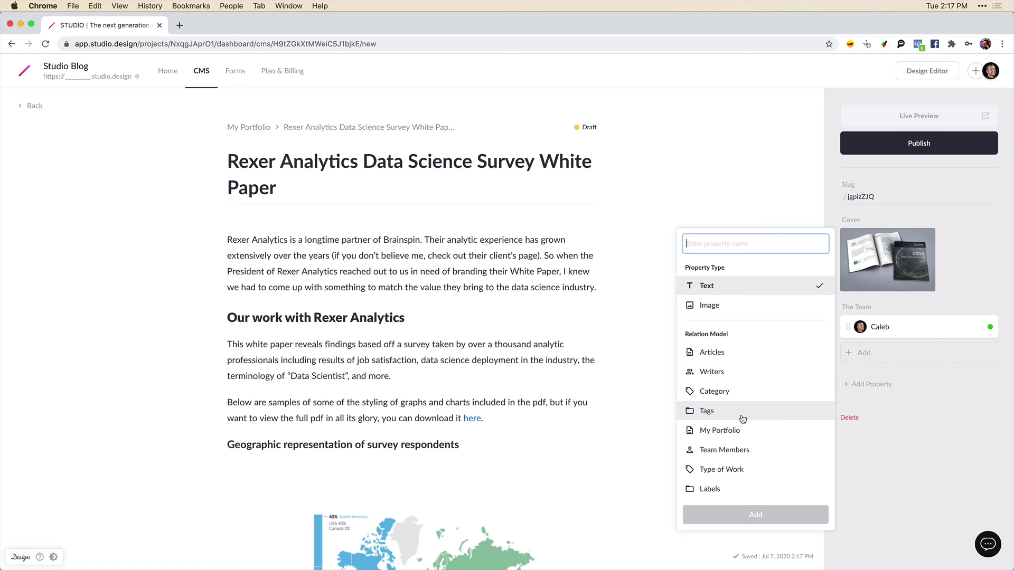
left_click(739, 470)
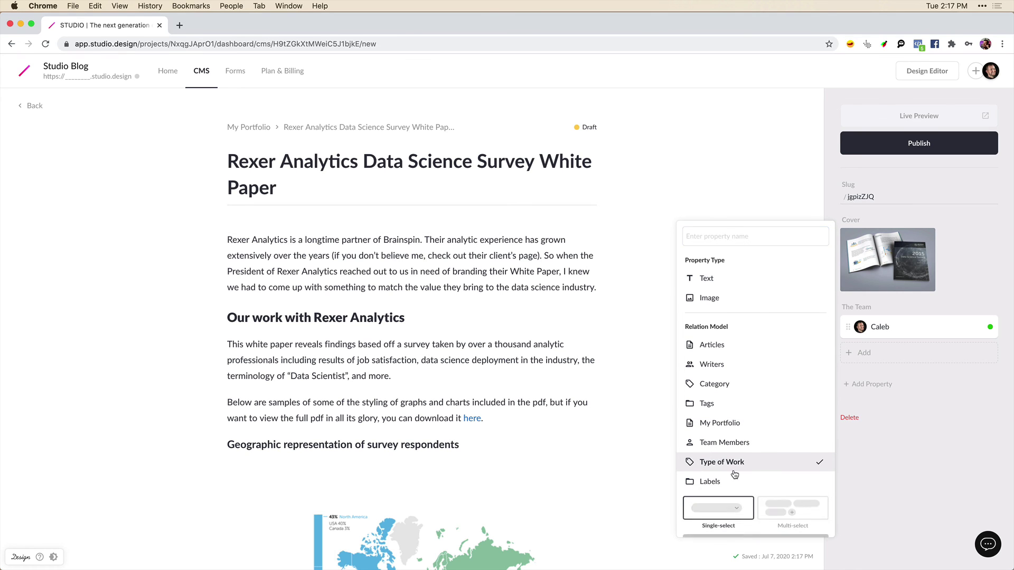
left_click(717, 510)
scroll(727, 304, "up", 1)
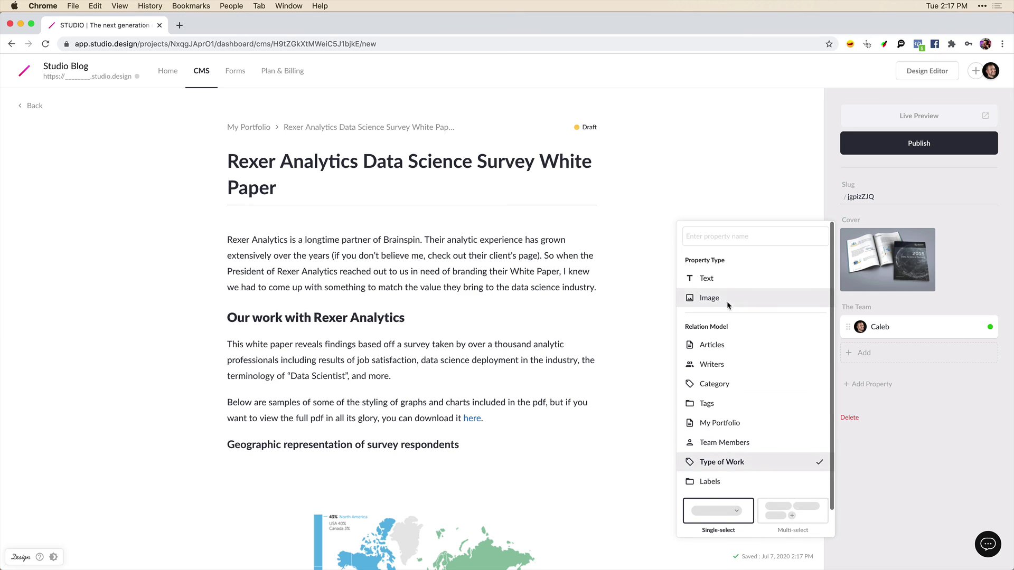
left_click(713, 236)
type("T")
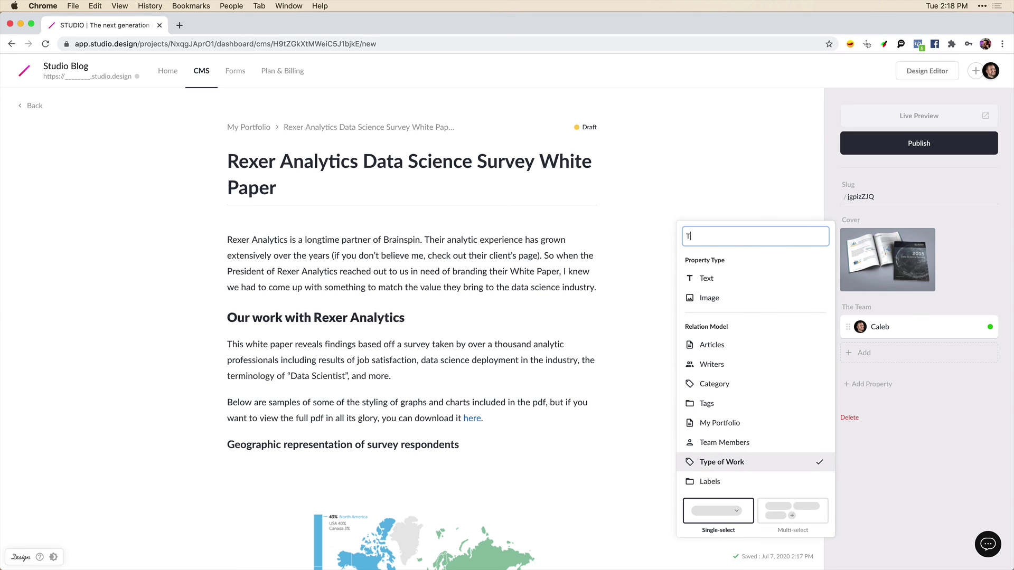
type("ype of Work")
scroll(755, 464, "down", 1)
left_click(752, 522)
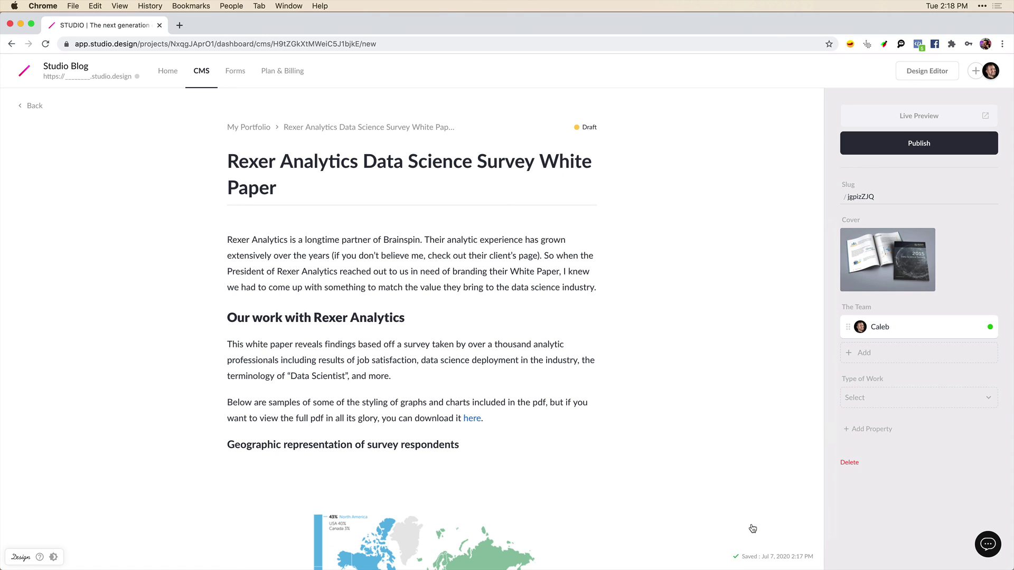
left_click(867, 405)
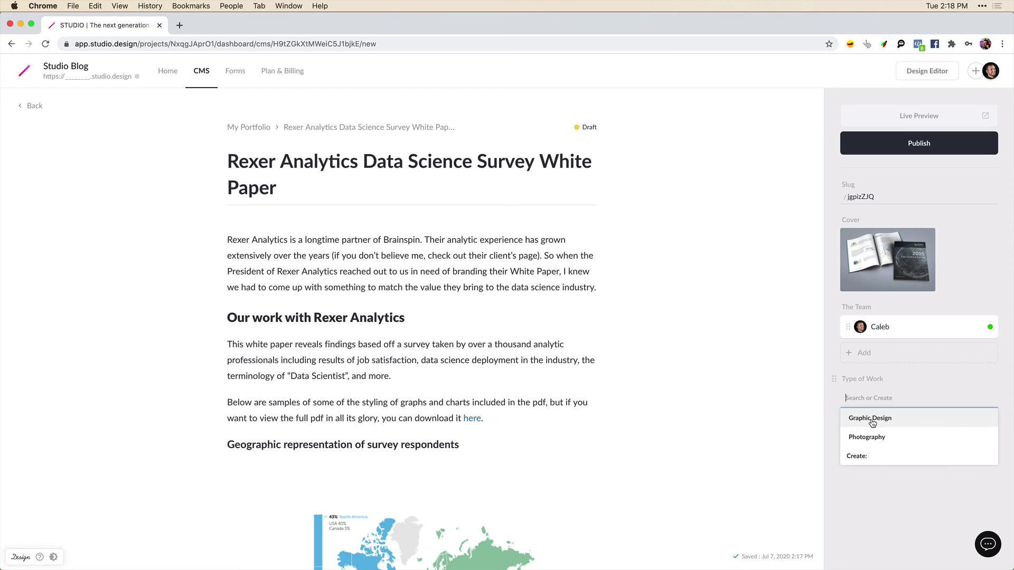
left_click(870, 419)
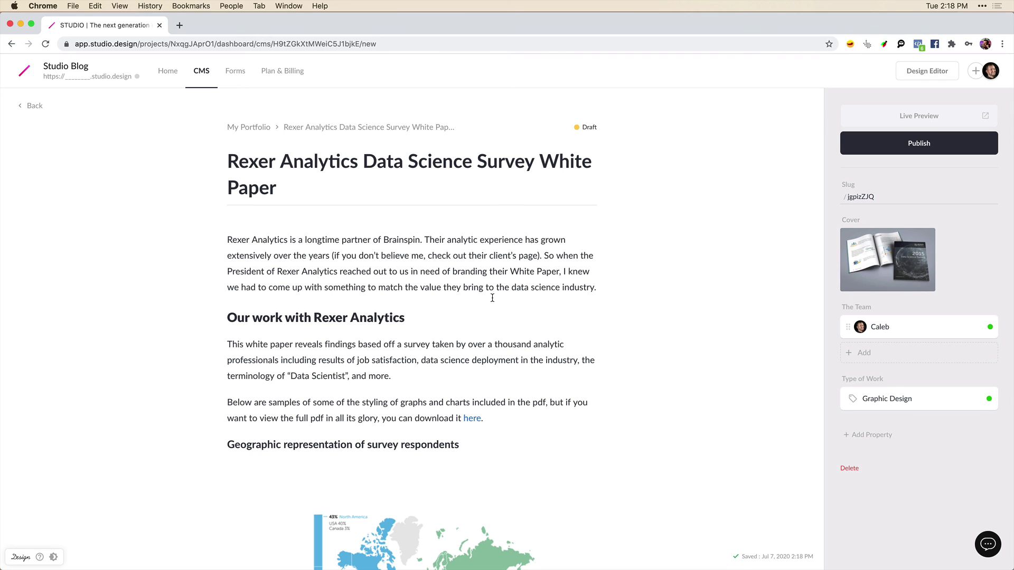
Step: Publish the Rexer Analytics portfolio item, dated Jul 7, 2020 2:18 PM
left_click(933, 145)
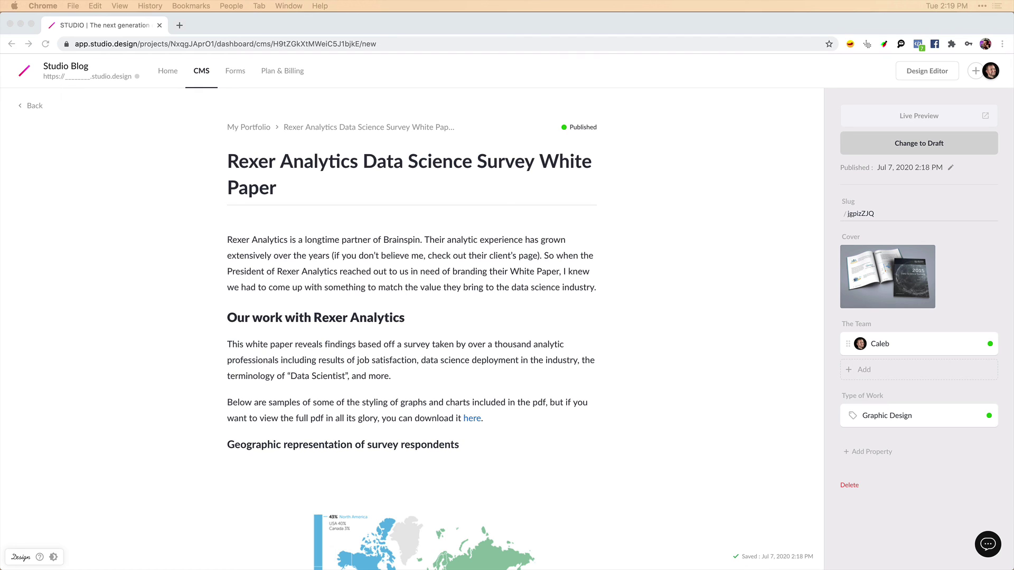
left_click(113, 317)
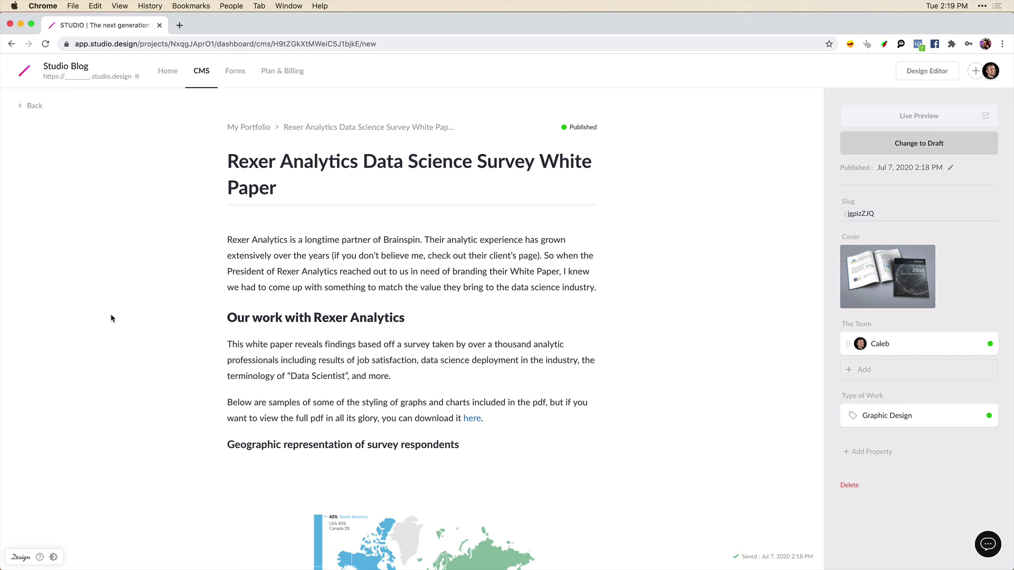